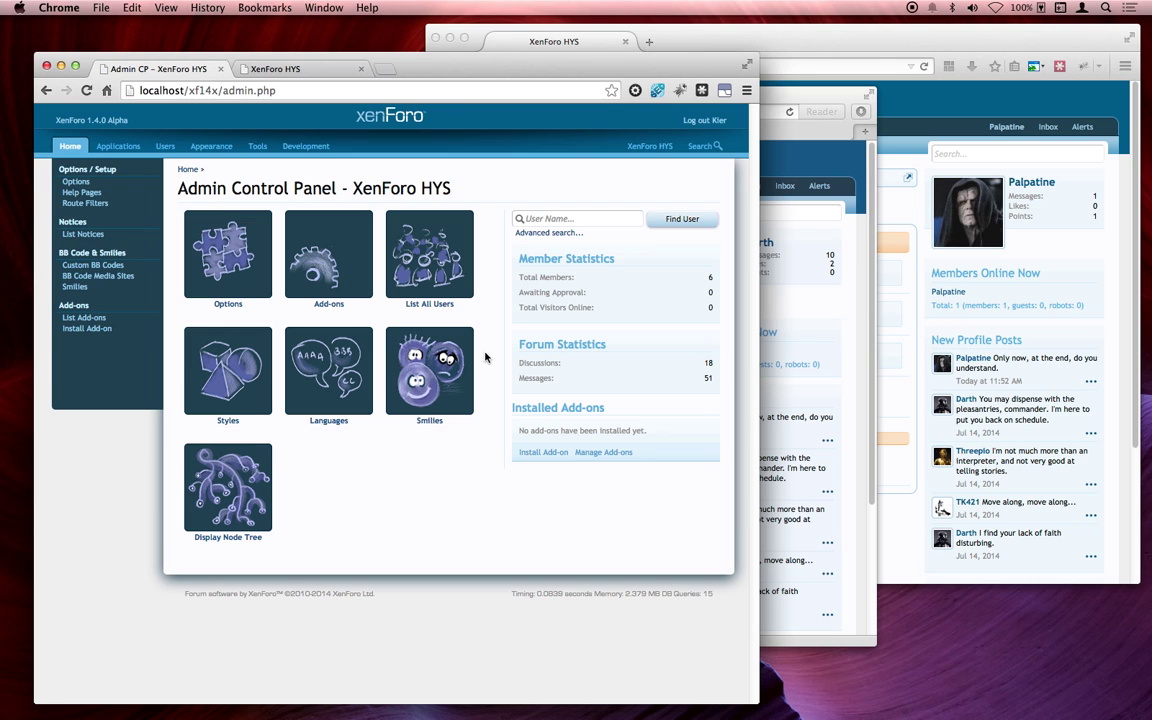
- Switch from the Admin CP to the XenForo HYS forum front page
{"action": "left_click", "coordinate": [300, 72]}
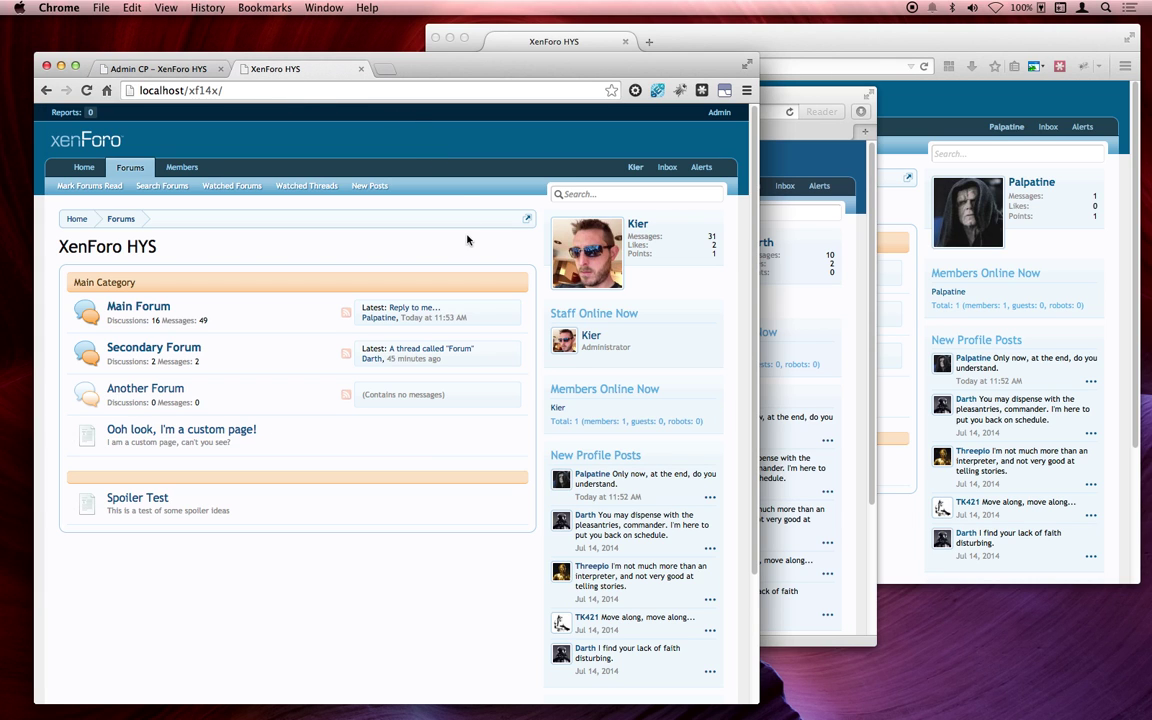
- List New Posts, select the Droids and 'Forum' threads, then deselect them via Other Action
{"action": "left_click", "coordinate": [372, 188]}
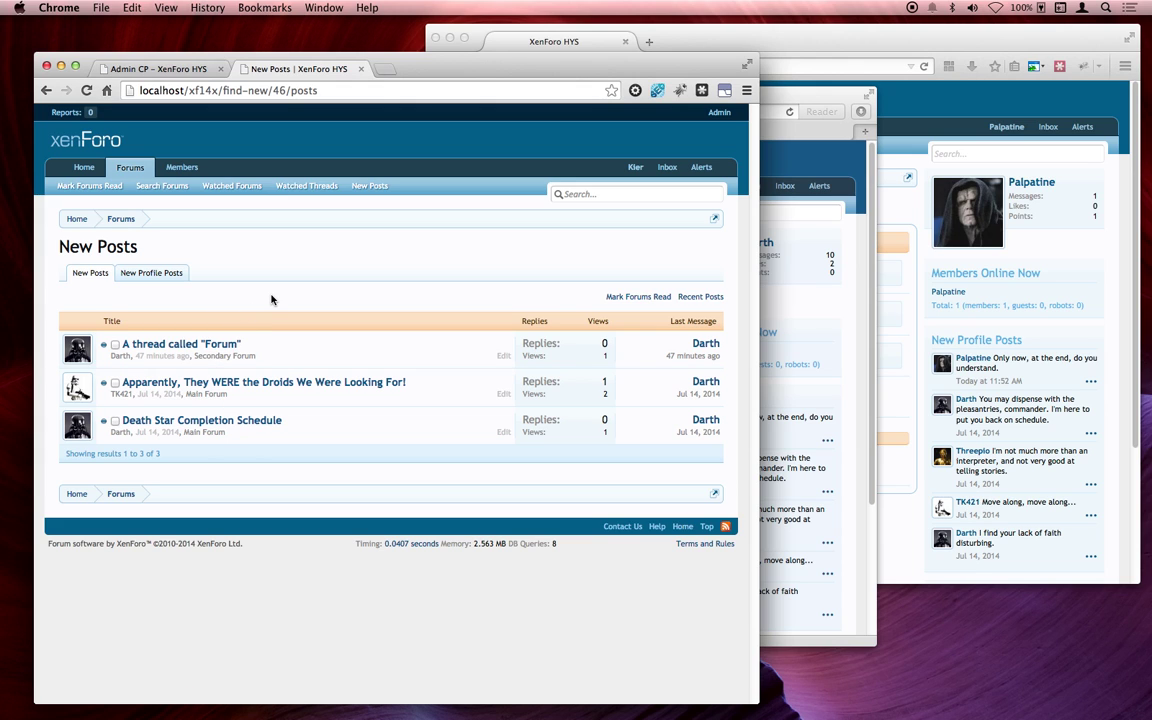
{"action": "left_click", "coordinate": [115, 382]}
{"action": "left_click", "coordinate": [115, 344]}
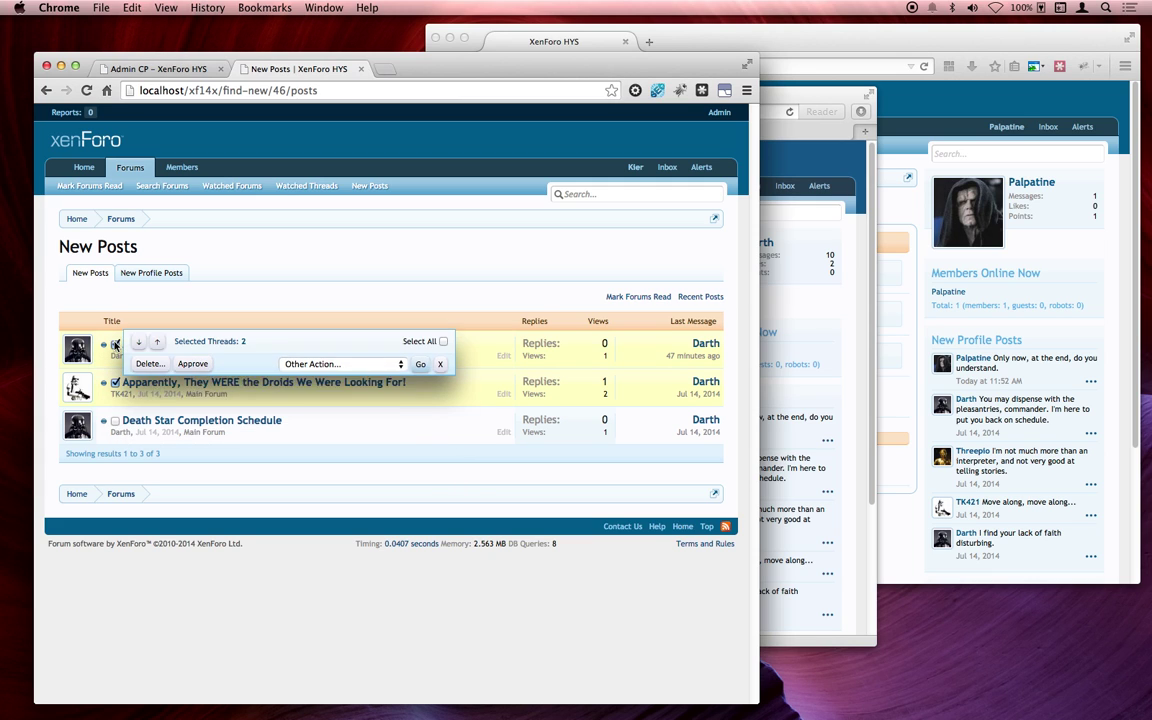
{"action": "left_click", "coordinate": [313, 366]}
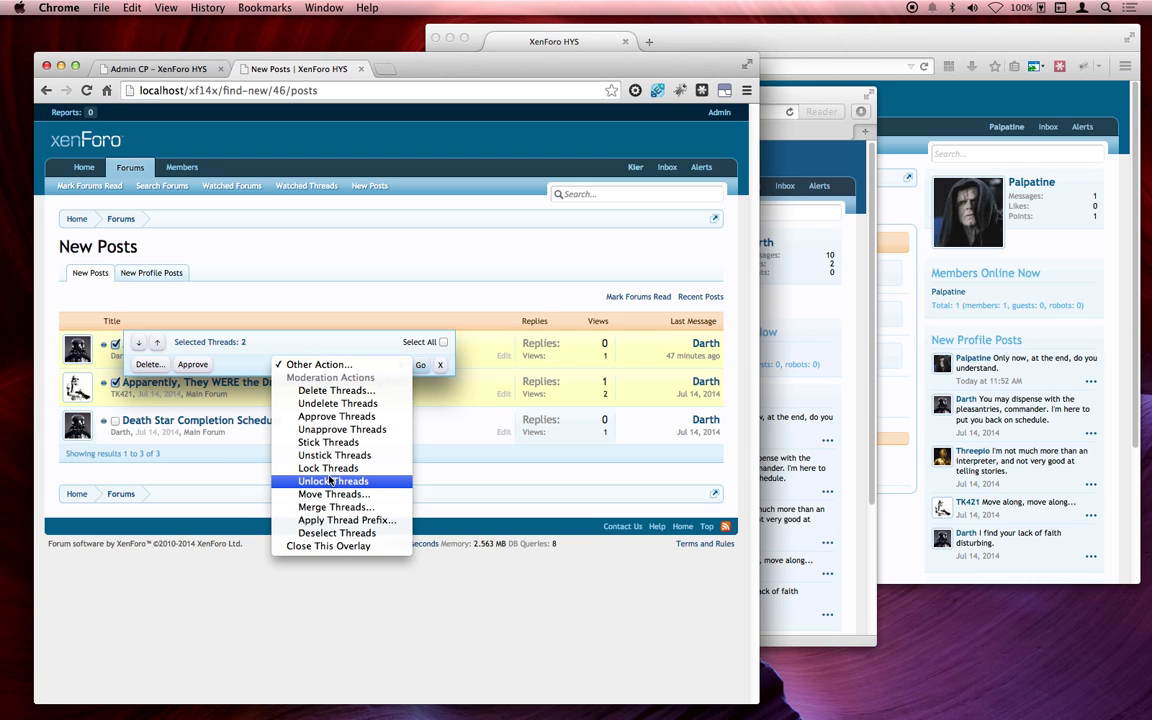
{"action": "left_click", "coordinate": [369, 535]}
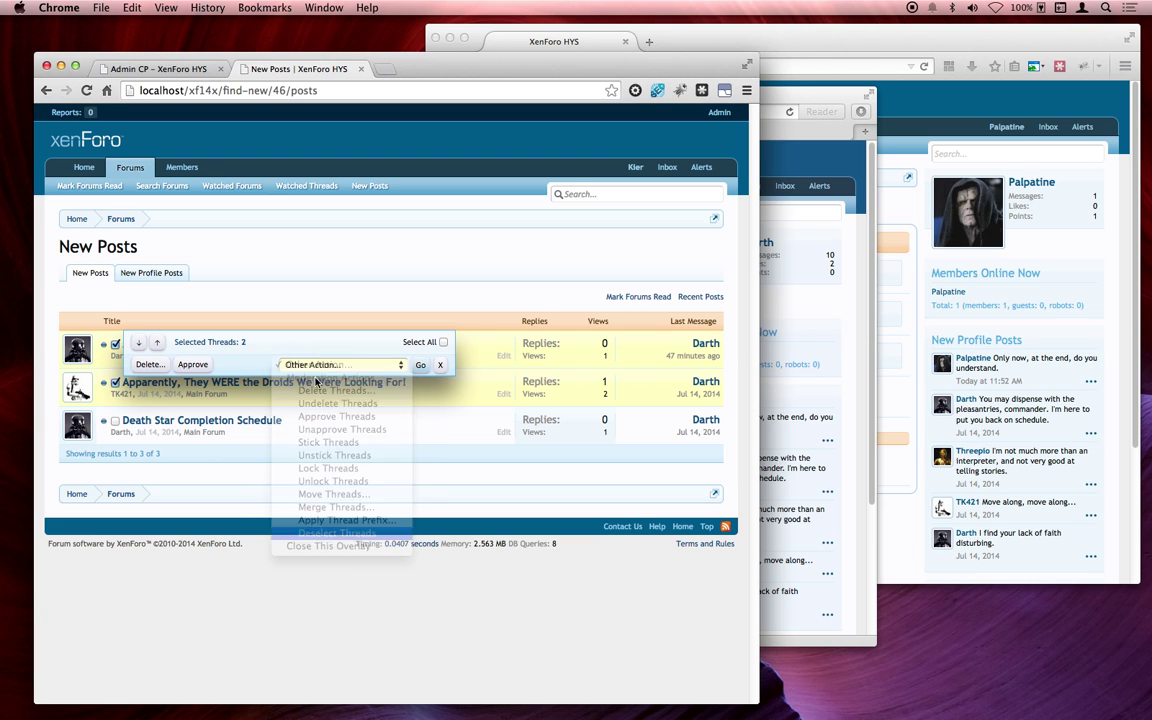
- Reach Darth's full profile page from New Profile Posts through his member card
{"action": "left_click", "coordinate": [151, 273]}
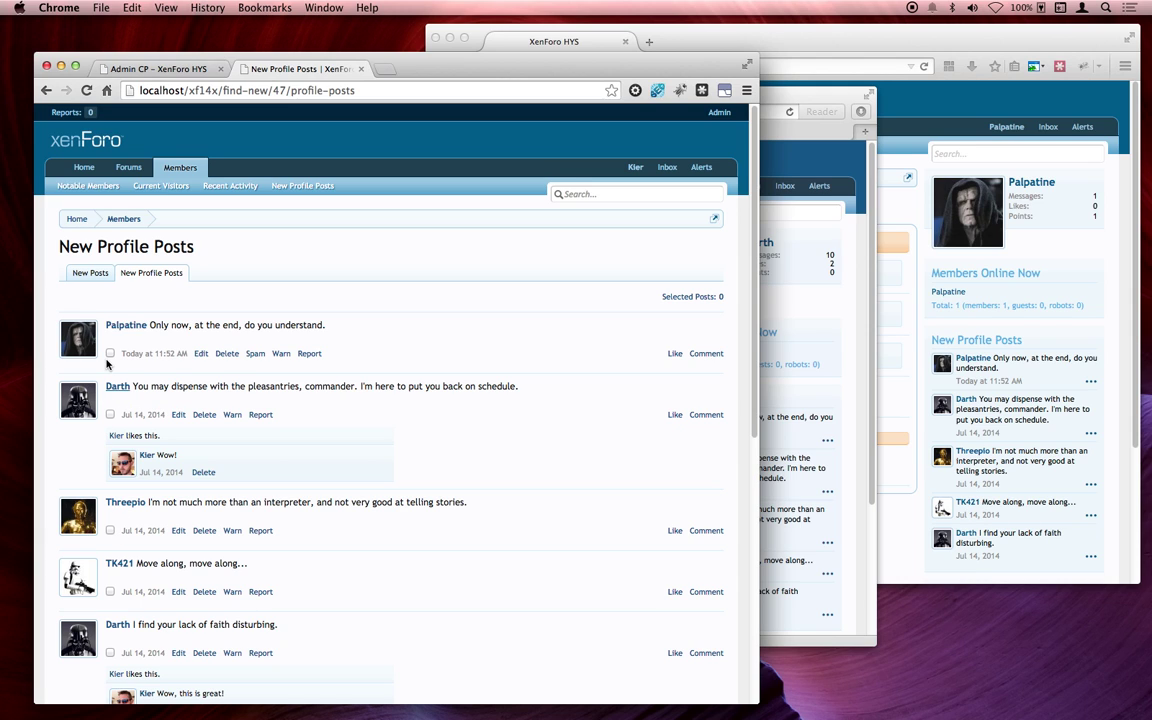
{"action": "left_click", "coordinate": [77, 411]}
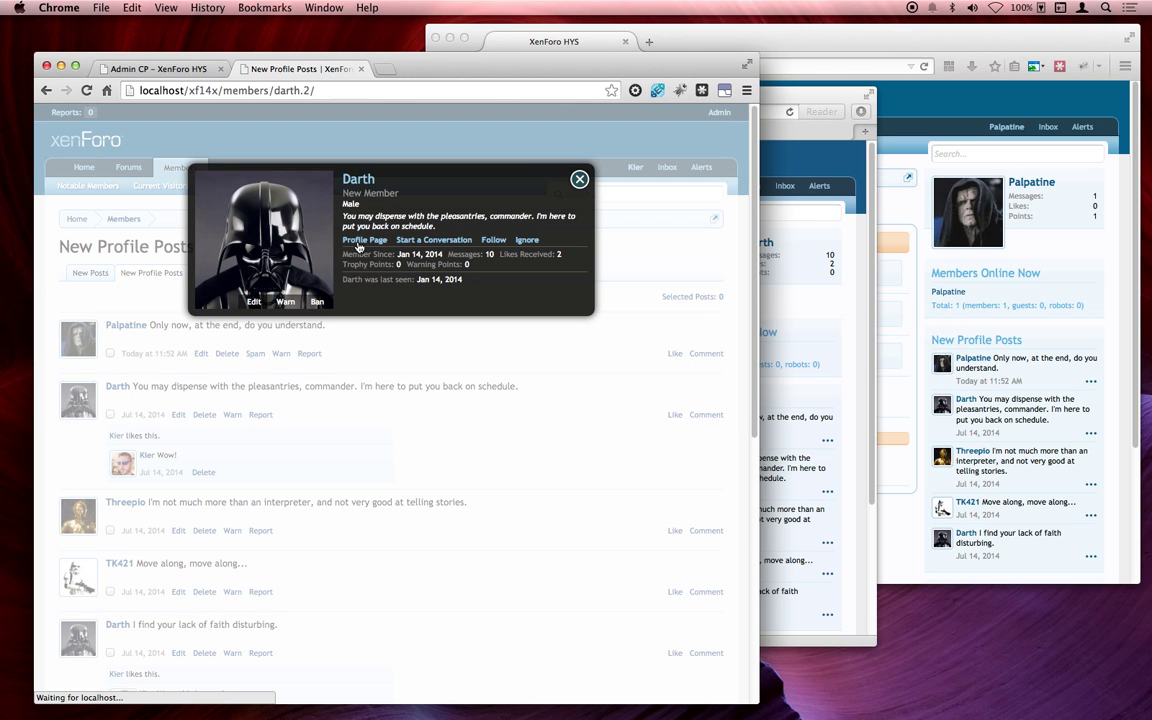
{"action": "left_click", "coordinate": [502, 337]}
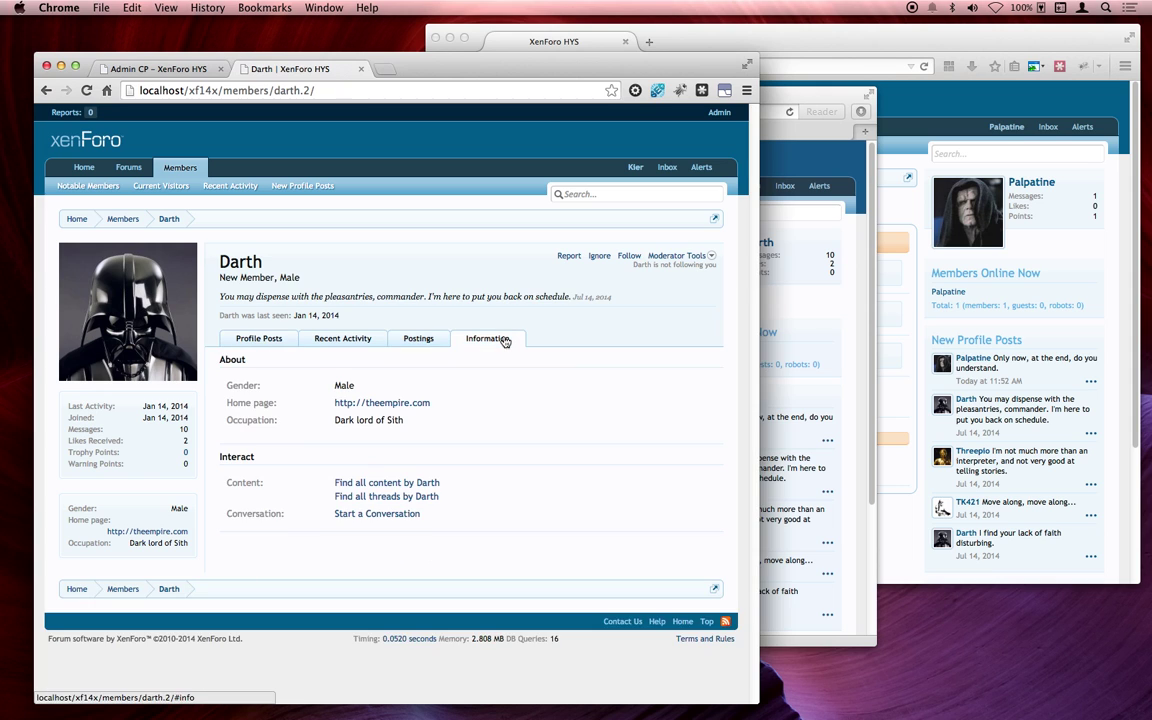
- Find all content by Darth and scroll through the resulting threads and posts
{"action": "left_click", "coordinate": [404, 485]}
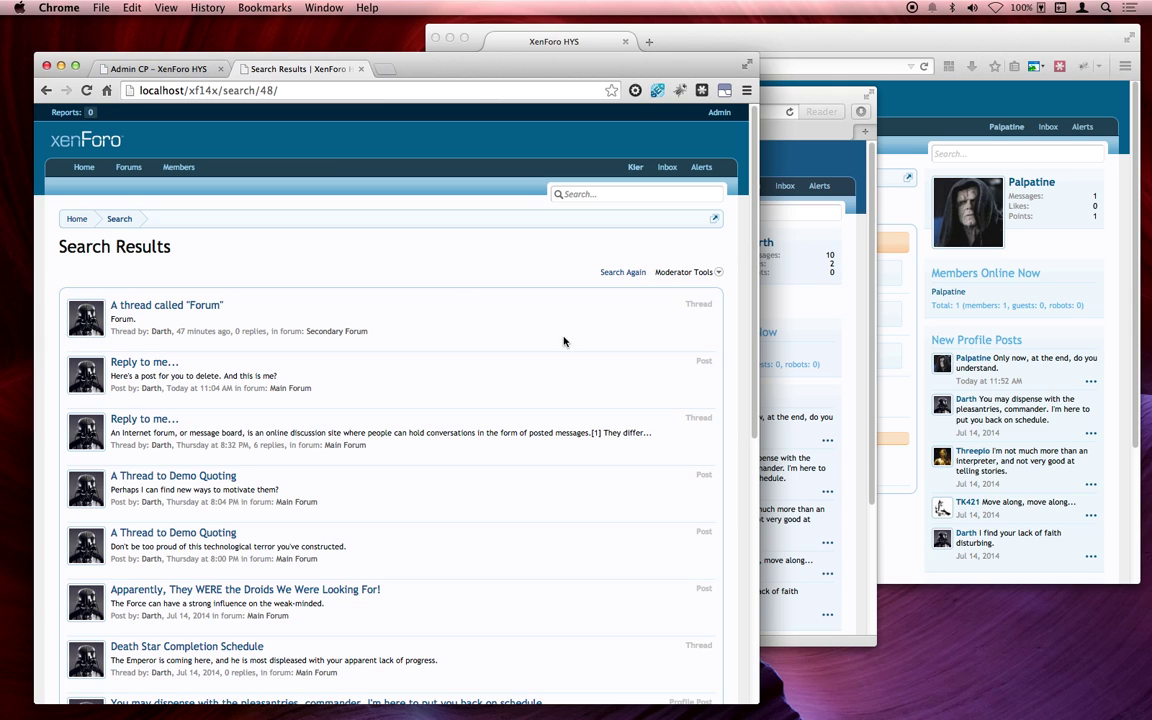
{"action": "scroll", "coordinate": [715, 590], "scroll_direction": "down", "scroll_amount": 2}
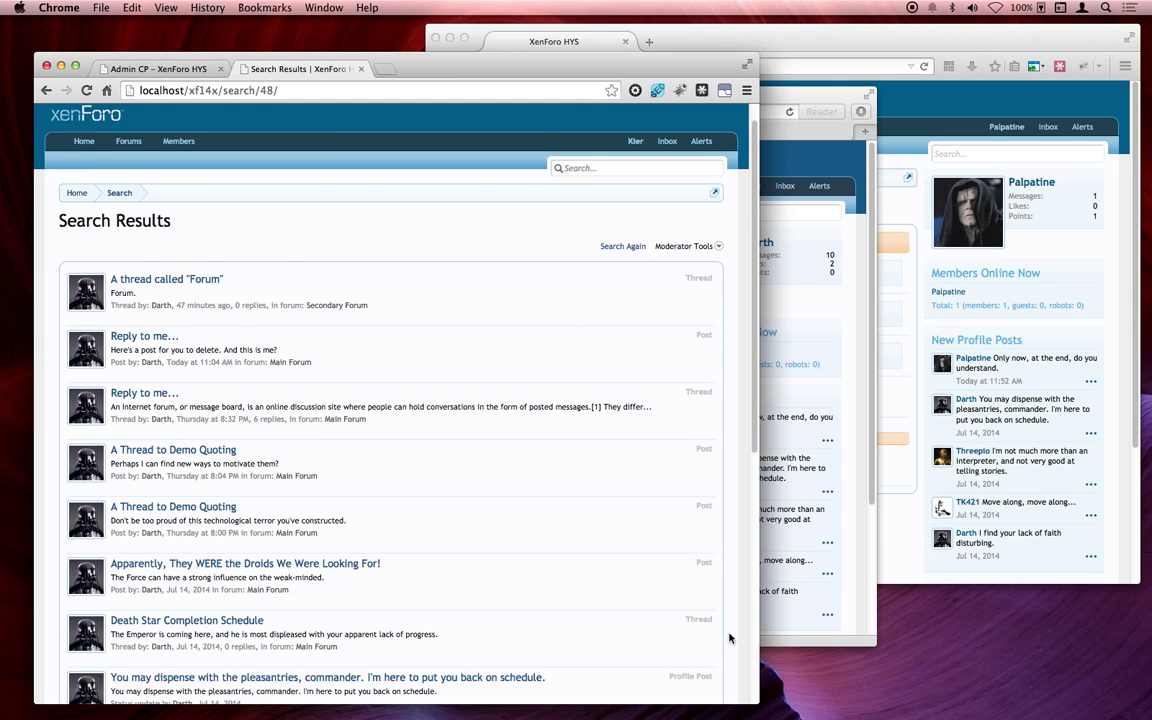
{"action": "scroll", "coordinate": [712, 630], "scroll_direction": "down", "scroll_amount": 2}
{"action": "scroll", "coordinate": [728, 581], "scroll_direction": "up", "scroll_amount": 4}
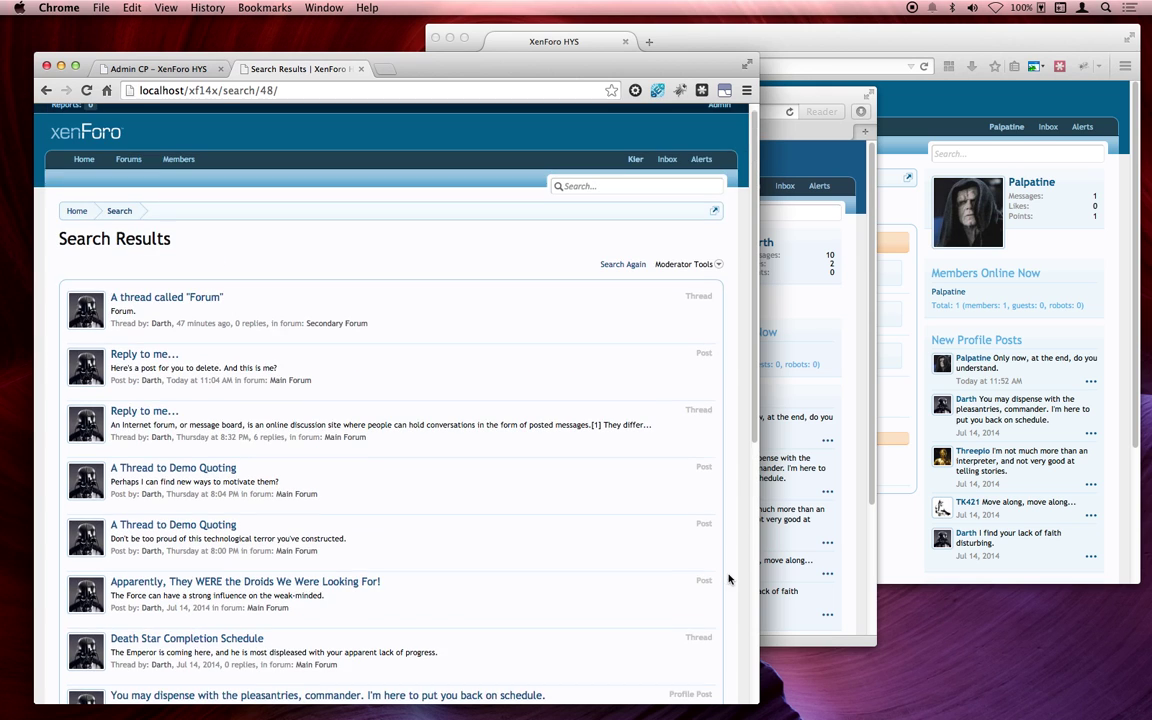
{"action": "scroll", "coordinate": [95, 280], "scroll_direction": "up", "scroll_amount": 1}
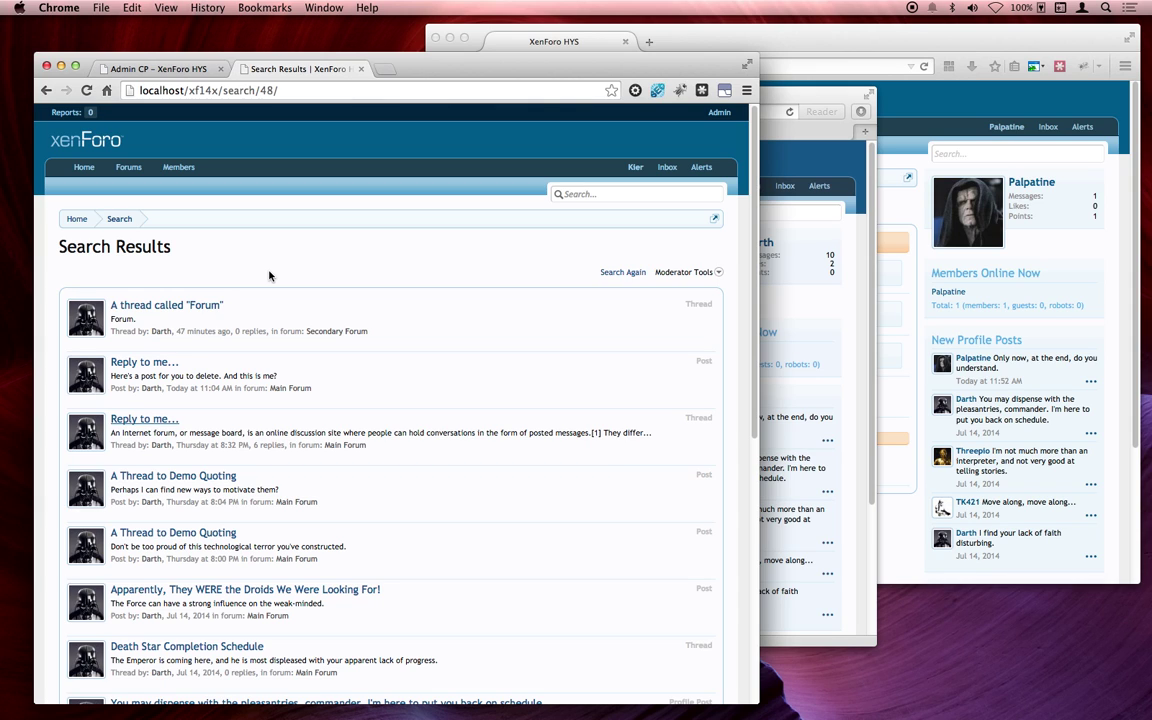
{"action": "left_click", "coordinate": [716, 273]}
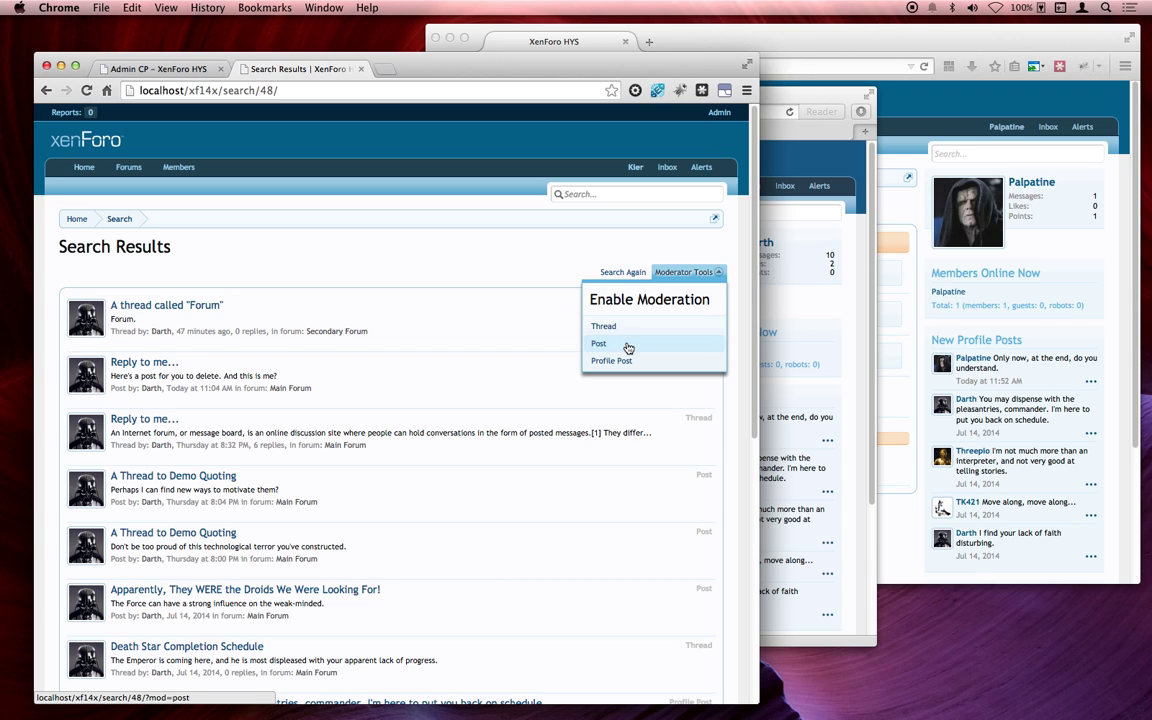
{"action": "left_click", "coordinate": [628, 344]}
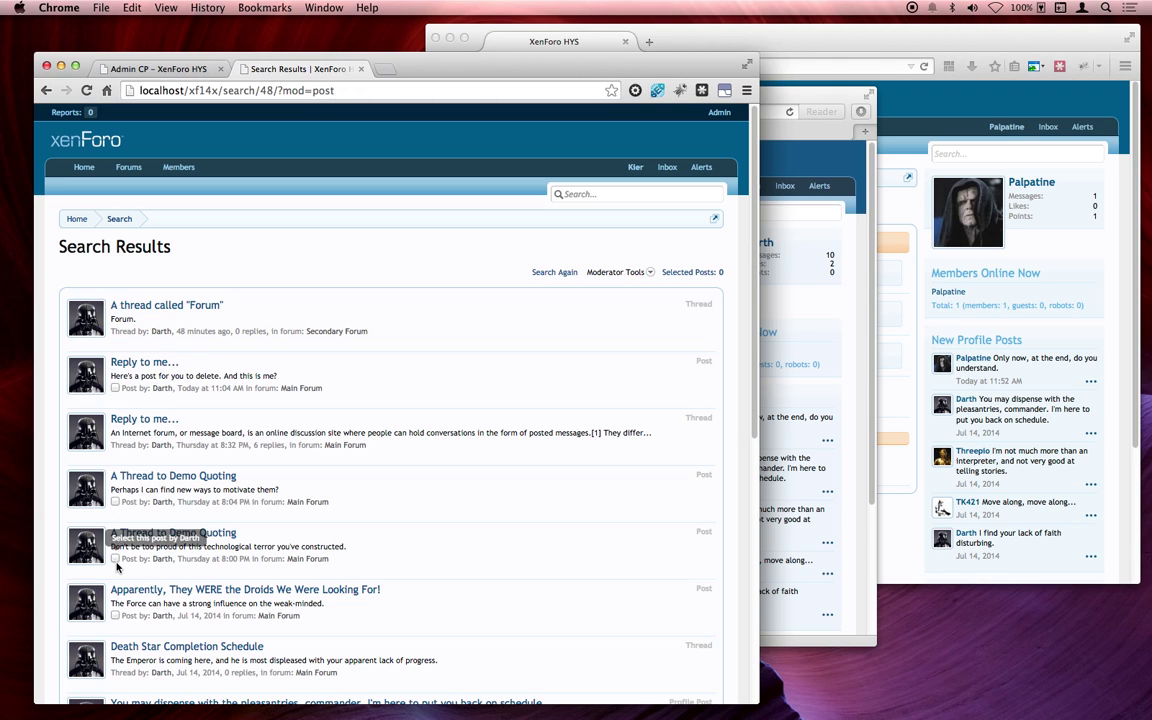
{"action": "left_click", "coordinate": [115, 615]}
{"action": "left_click", "coordinate": [115, 558]}
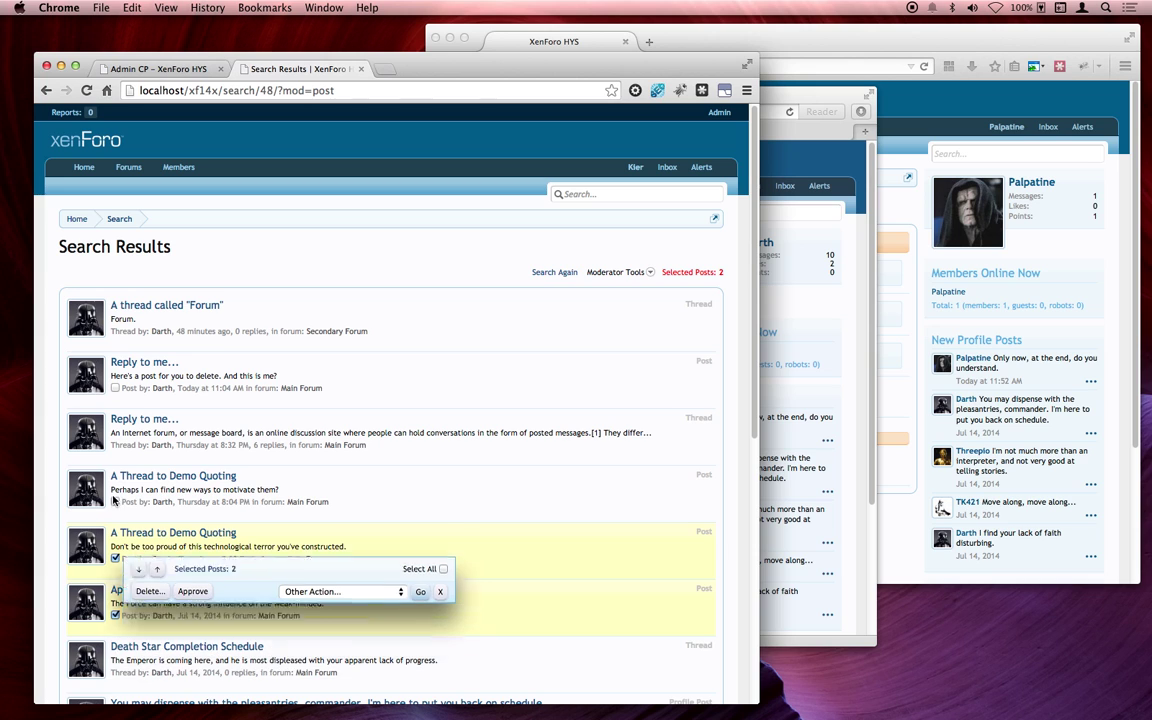
{"action": "left_click", "coordinate": [115, 501]}
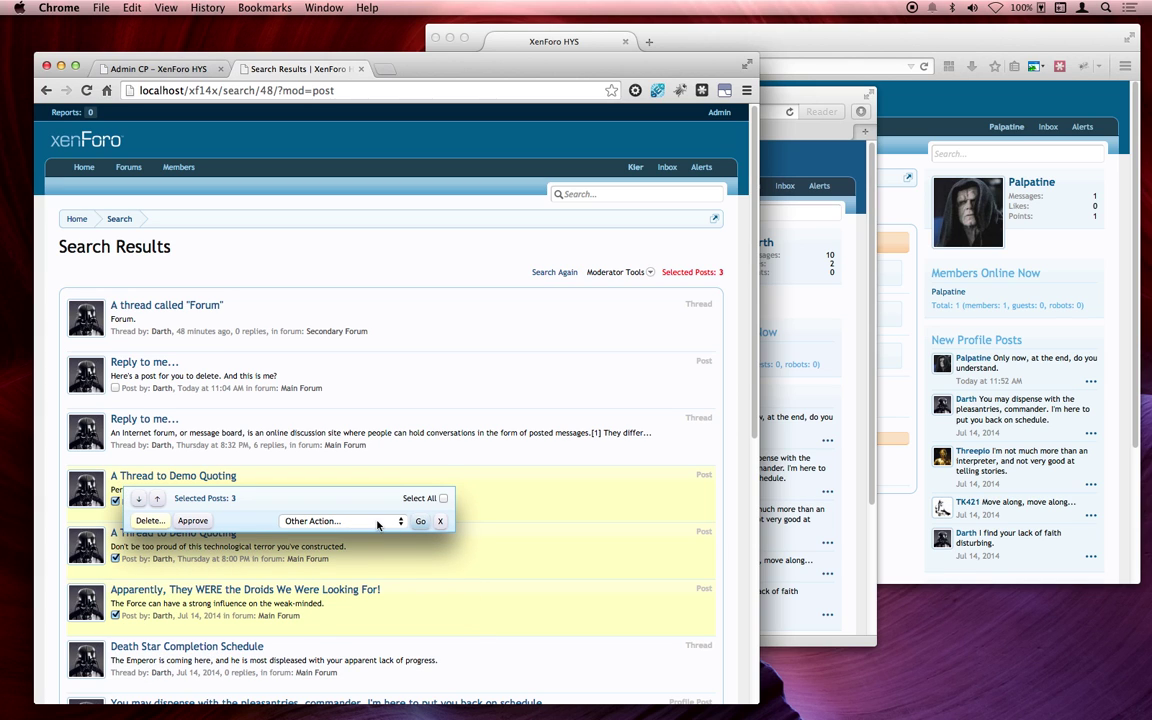
{"action": "left_click", "coordinate": [354, 521]}
{"action": "left_click", "coordinate": [338, 638]}
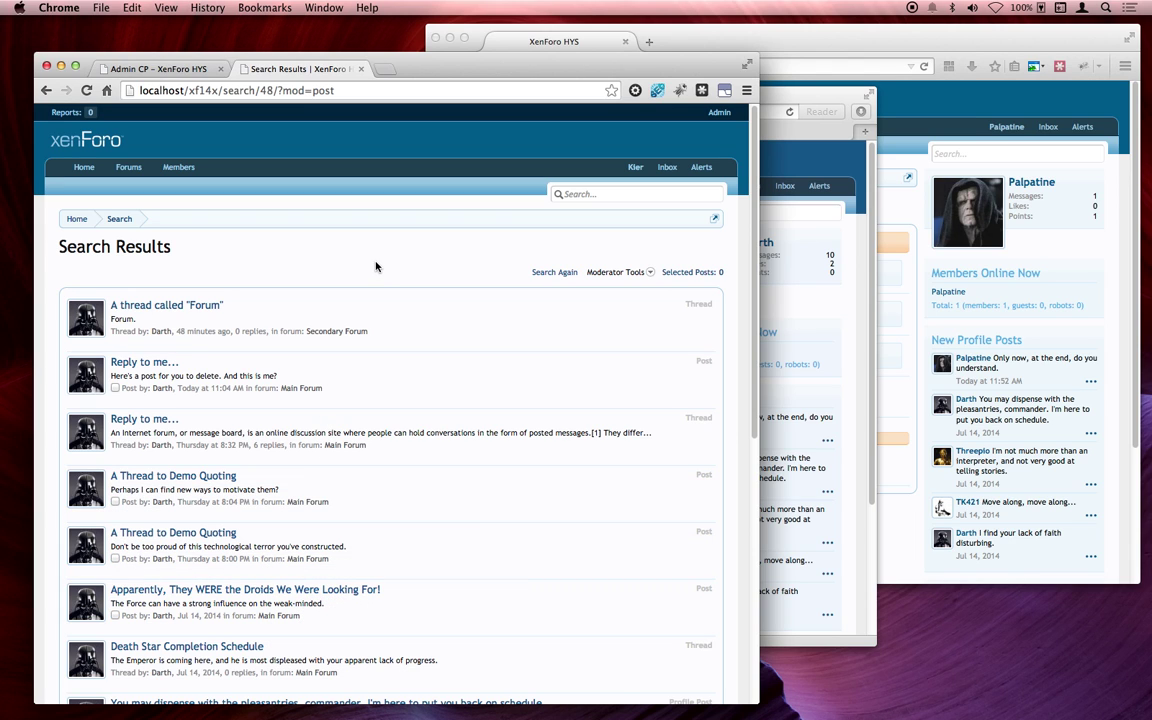
{"action": "left_click", "coordinate": [615, 272]}
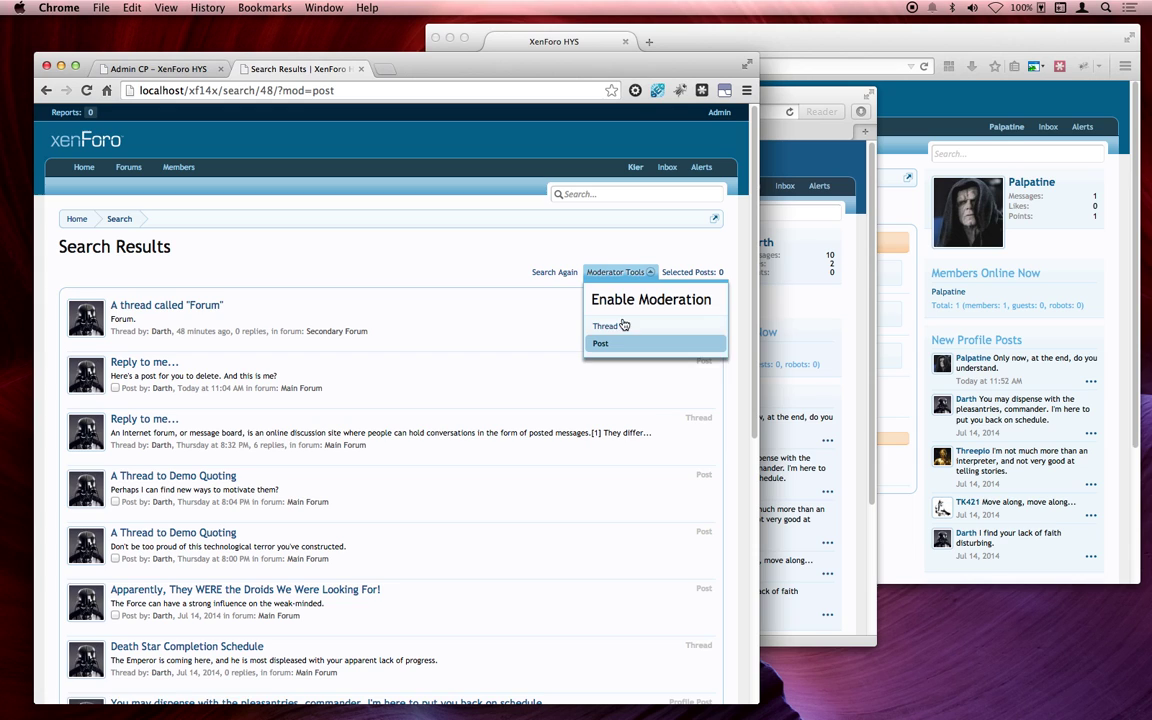
{"action": "left_click", "coordinate": [605, 327]}
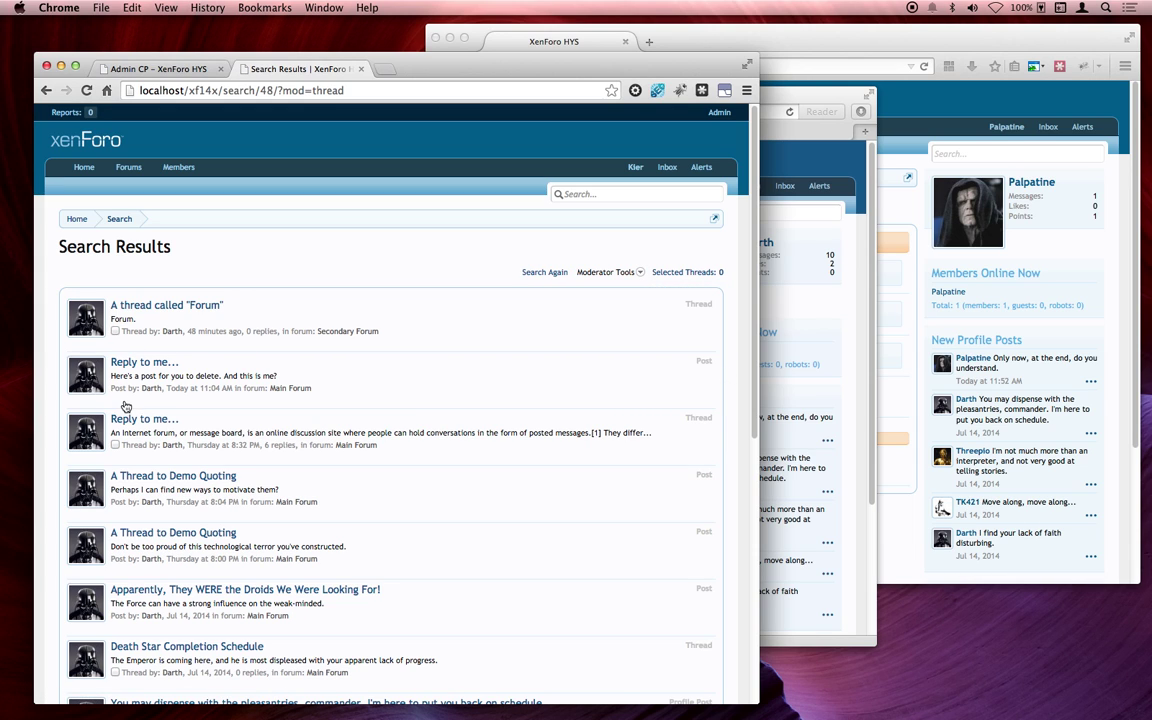
{"action": "left_click", "coordinate": [607, 272]}
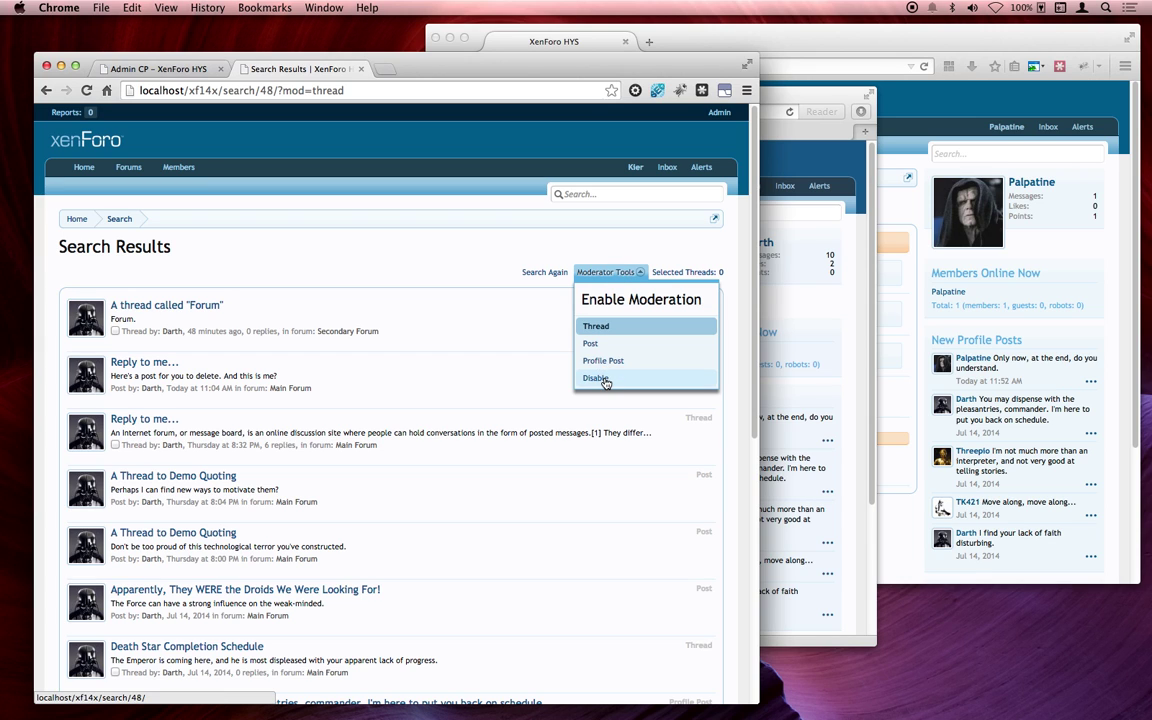
{"action": "left_click", "coordinate": [598, 378]}
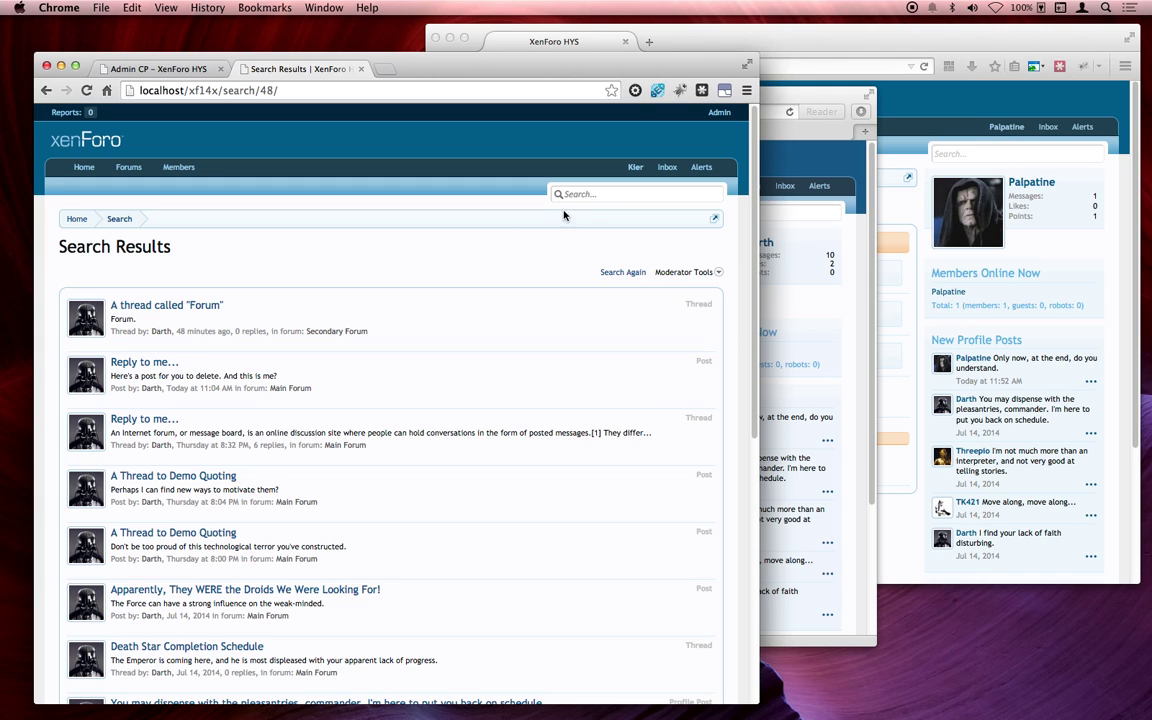
- Search for 'forum' and enable Moderator Tools post selection on the results
{"action": "left_click", "coordinate": [590, 195]}
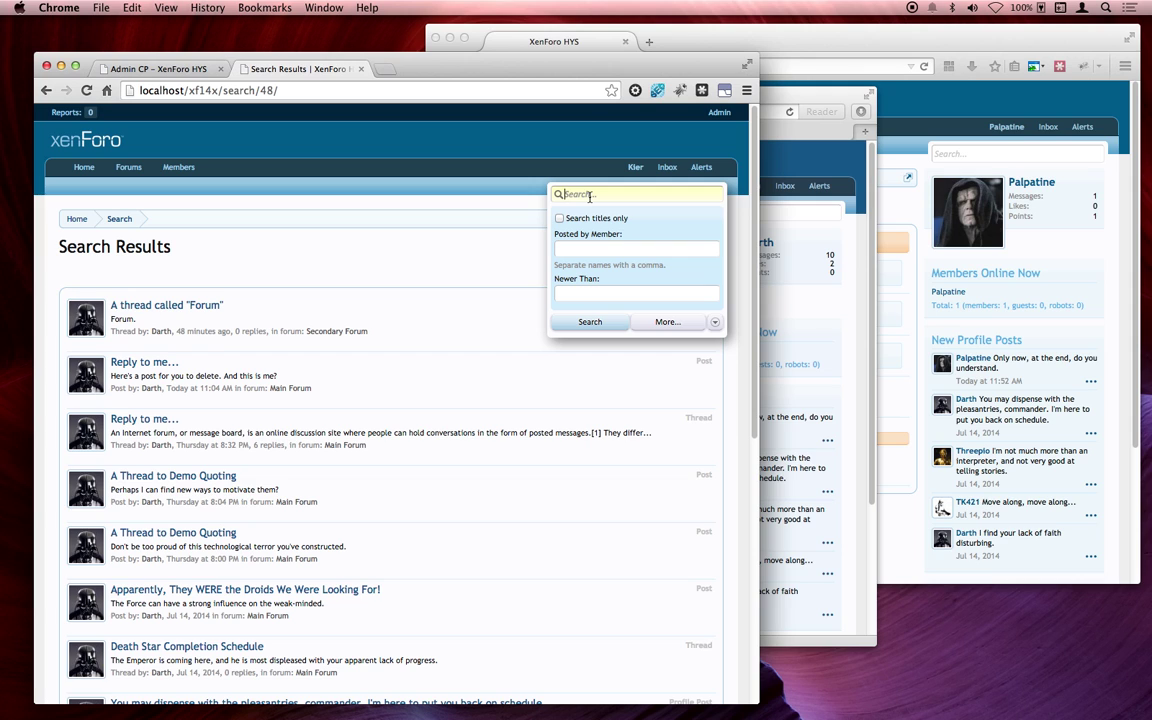
{"action": "type", "text": "forum"}
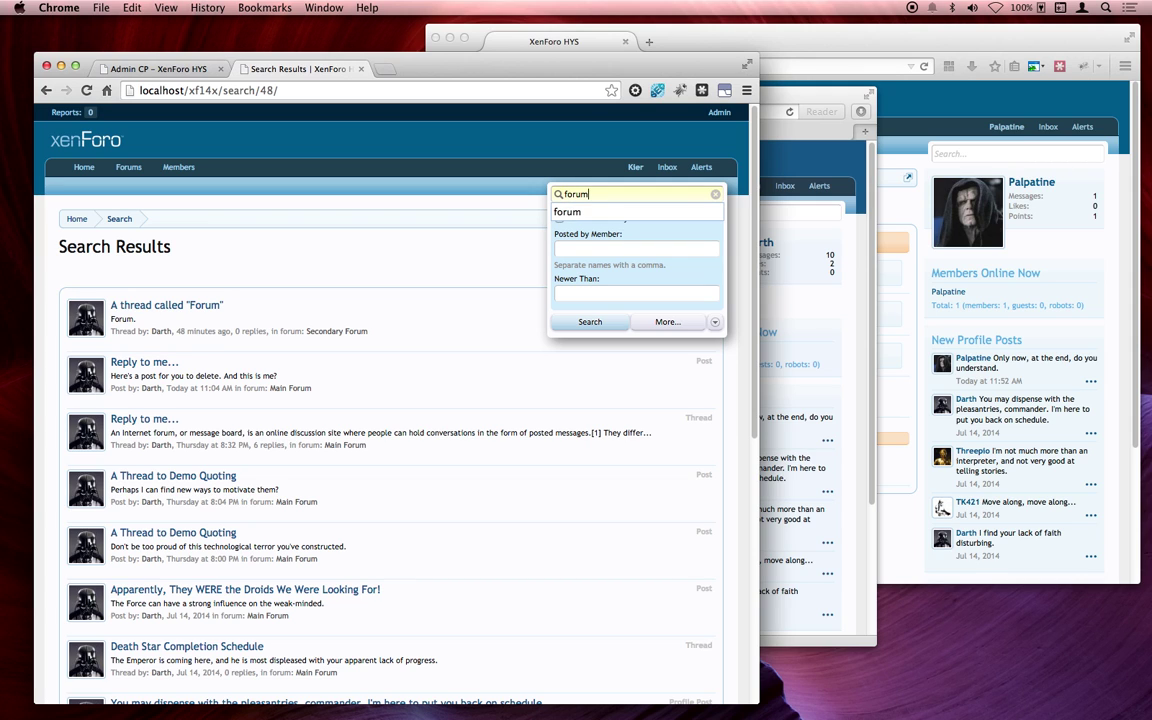
{"action": "key", "text": "Return"}
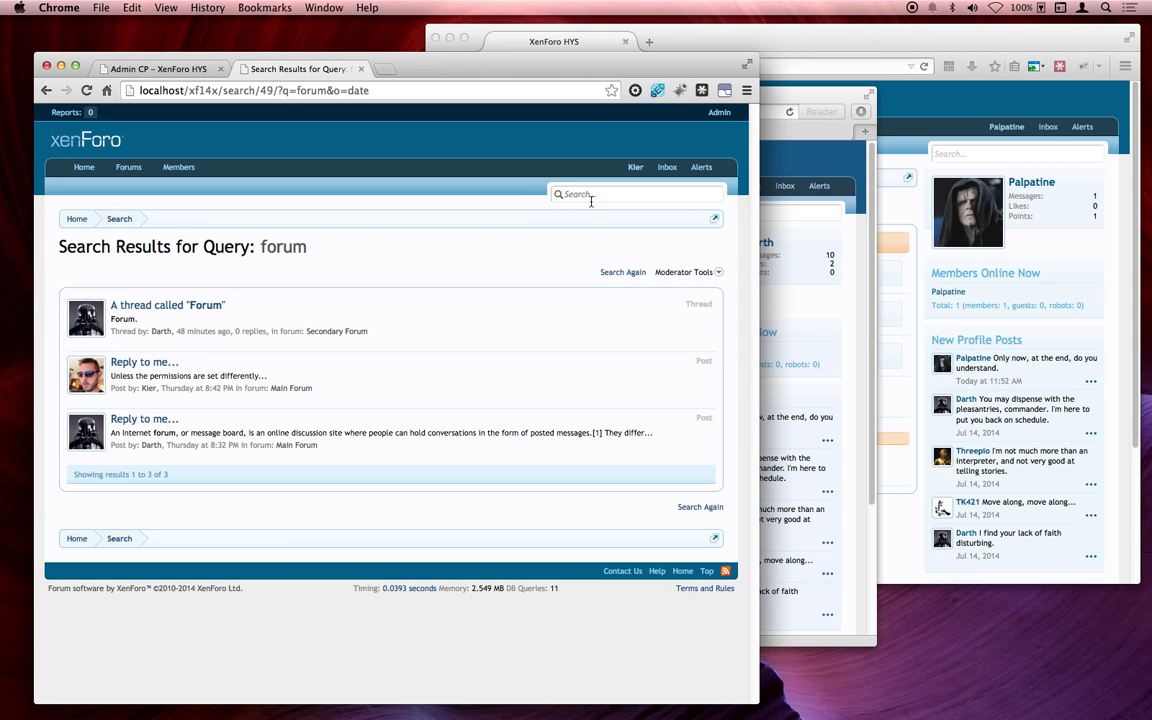
{"action": "left_click", "coordinate": [704, 271]}
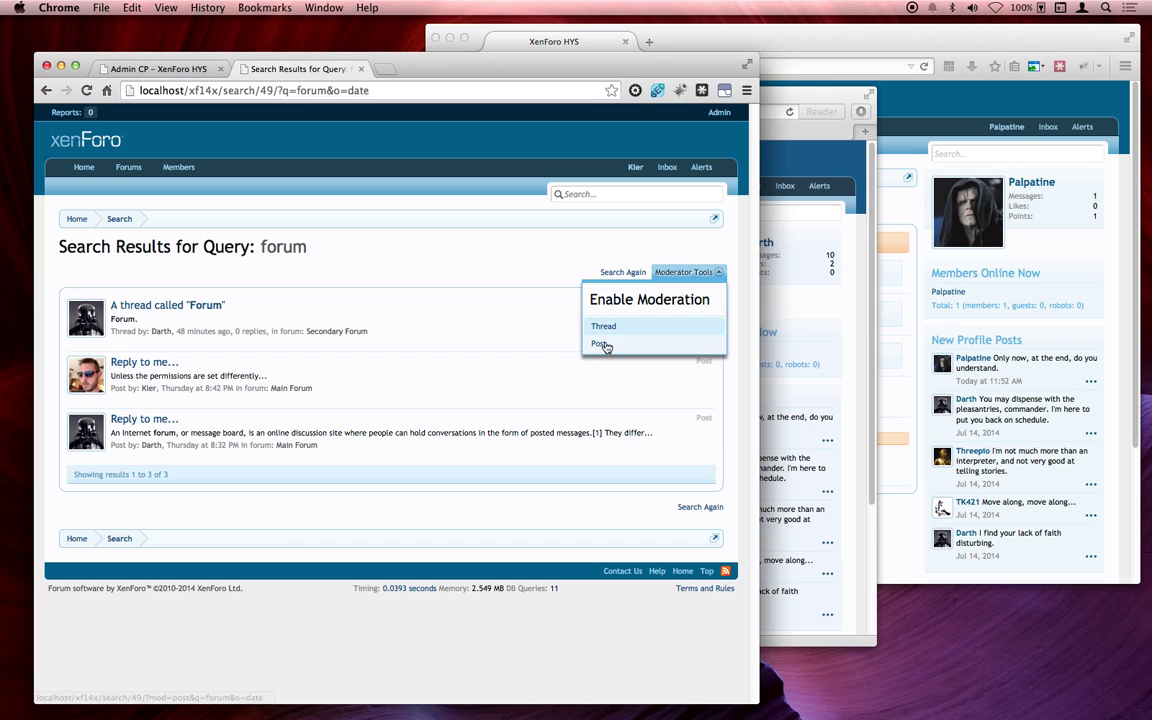
{"action": "left_click", "coordinate": [603, 344]}
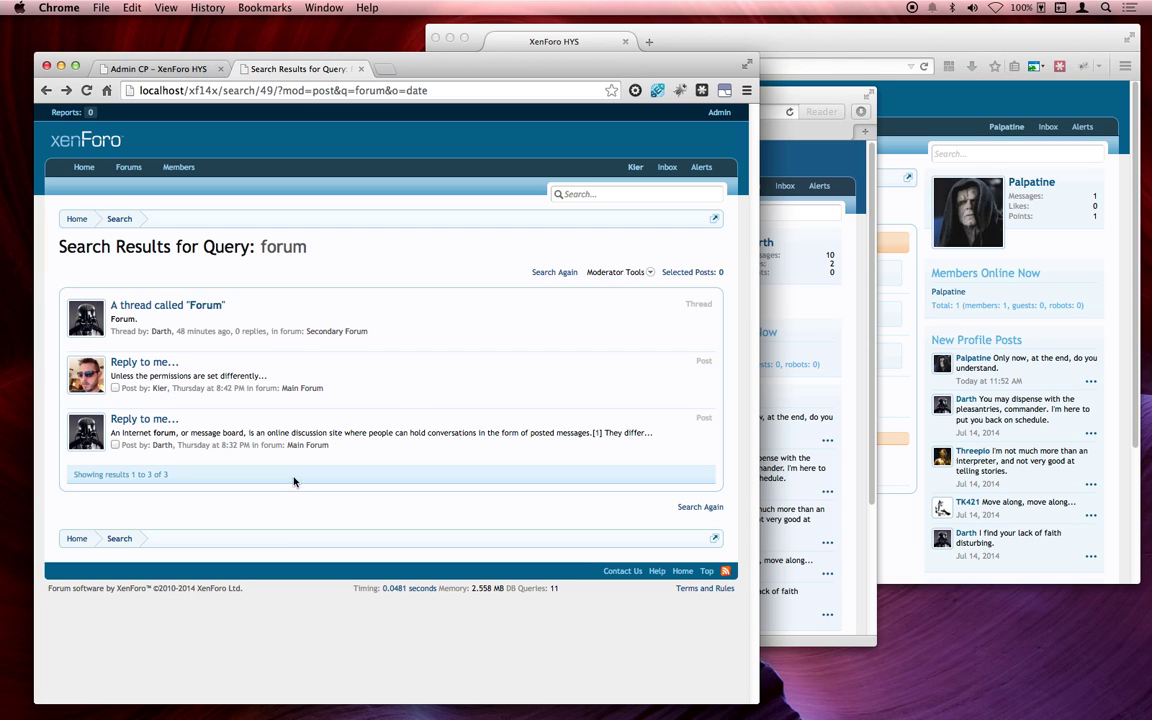
- Open the Reply to me... thread and select Darth's post #4 for moderation
{"action": "left_click", "coordinate": [150, 420]}
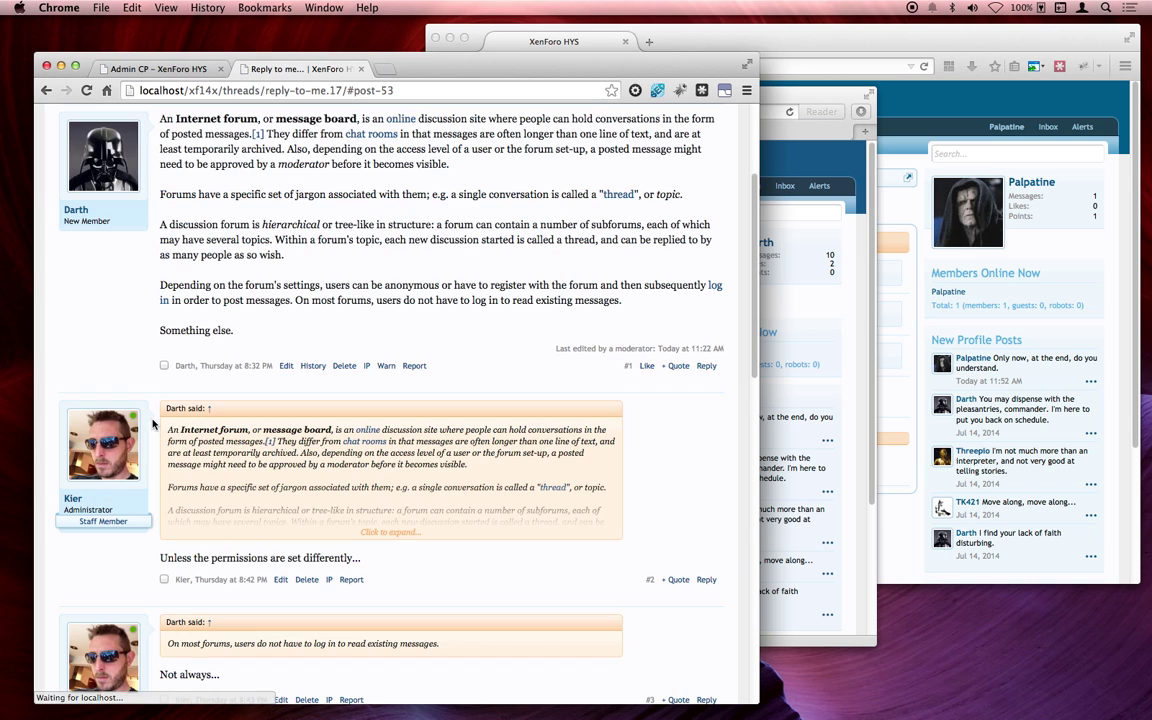
{"action": "scroll", "coordinate": [371, 377], "scroll_direction": "down", "scroll_amount": 5}
{"action": "scroll", "coordinate": [371, 377], "scroll_direction": "down", "scroll_amount": 4}
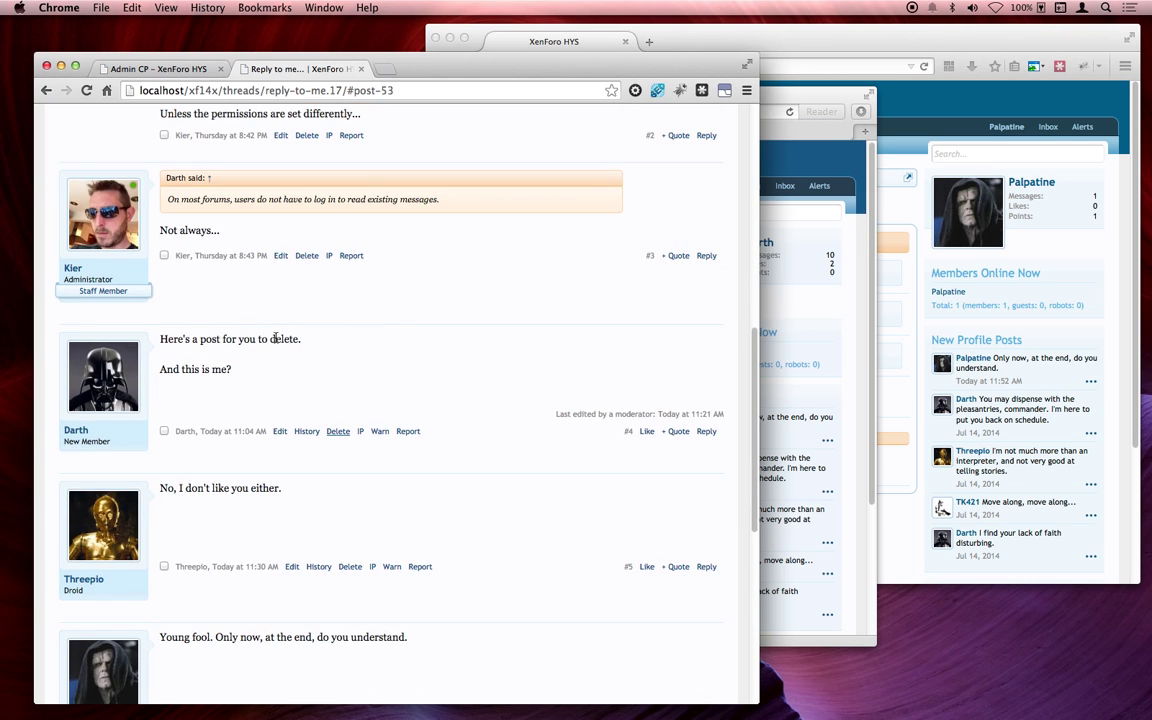
{"action": "left_click", "coordinate": [164, 431]}
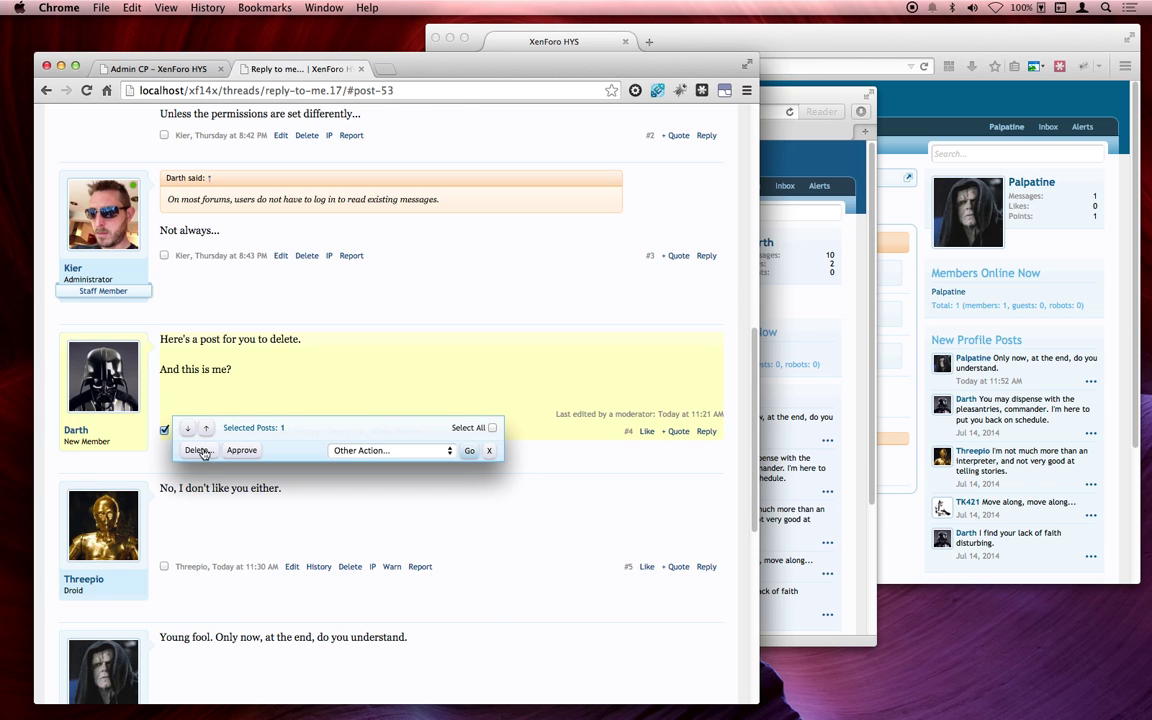
- Soft-delete the post with a reason, notifying Darth with 'You are too smelly.'
{"action": "left_click", "coordinate": [196, 450]}
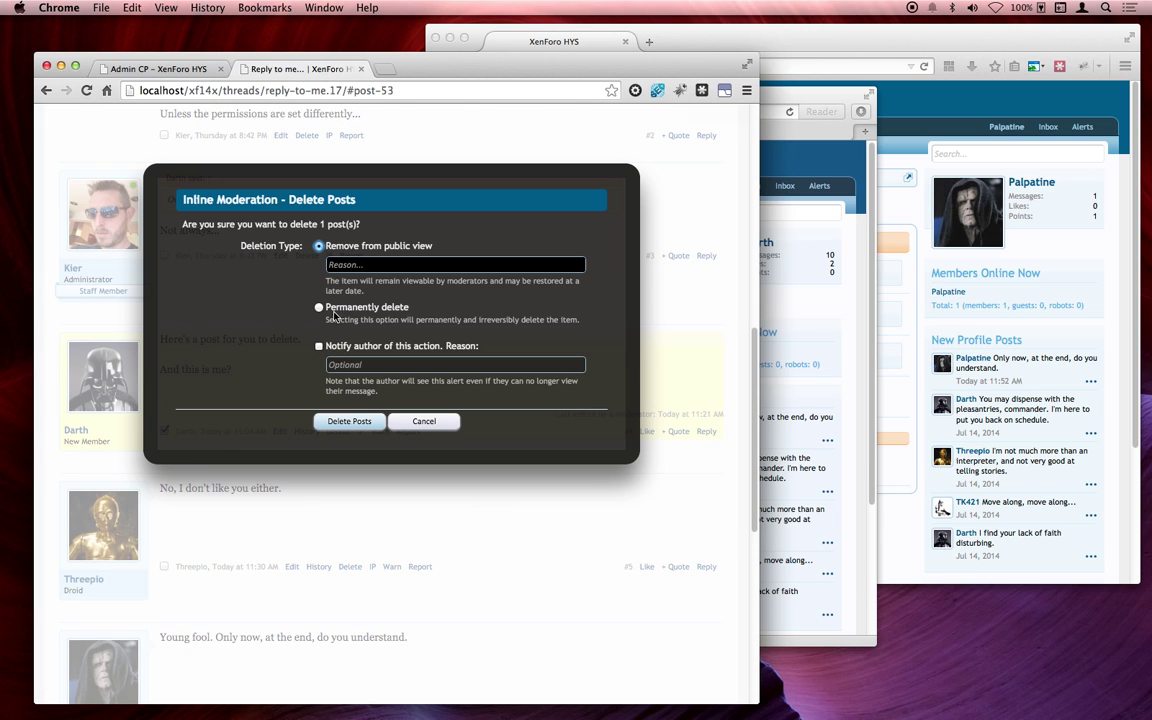
{"action": "left_click", "coordinate": [344, 264]}
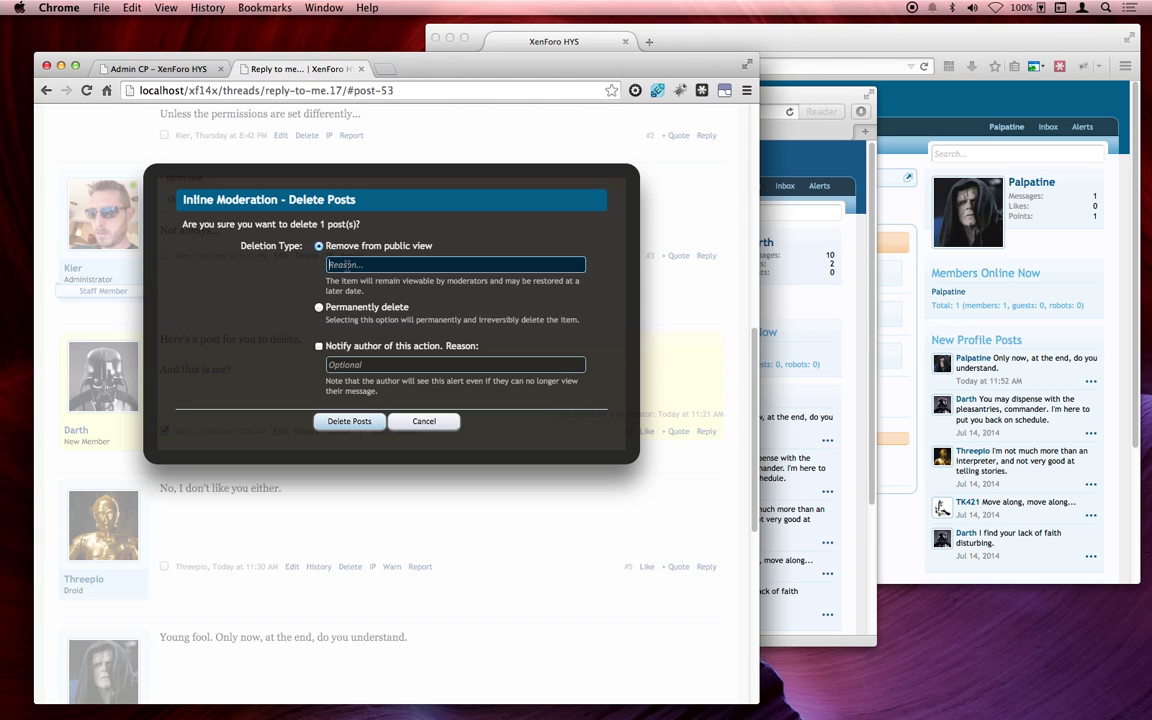
{"action": "type", "text": "It's just an example"}
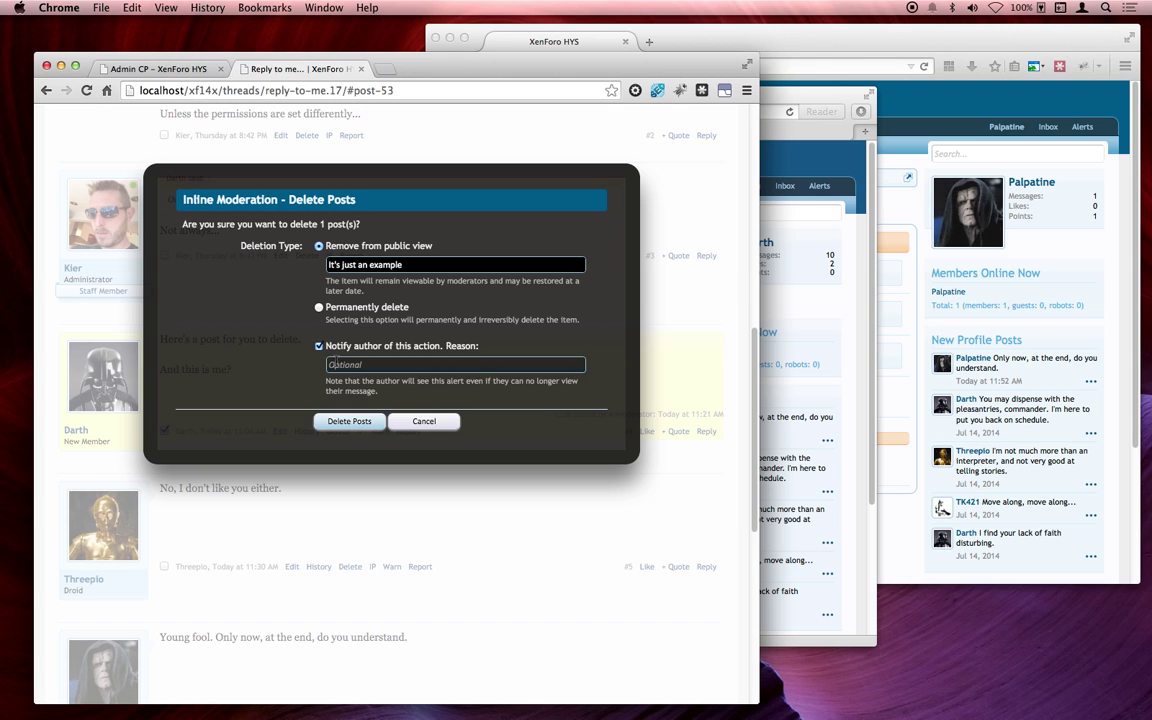
{"action": "left_click", "coordinate": [319, 347]}
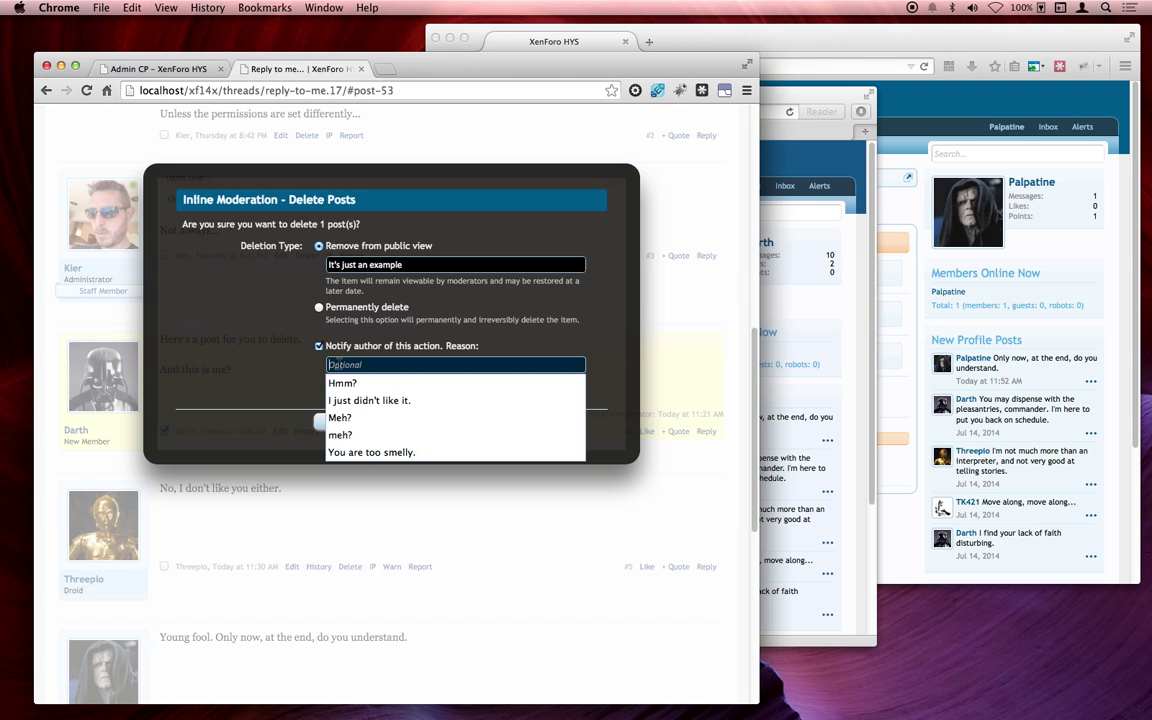
{"action": "left_click", "coordinate": [375, 452]}
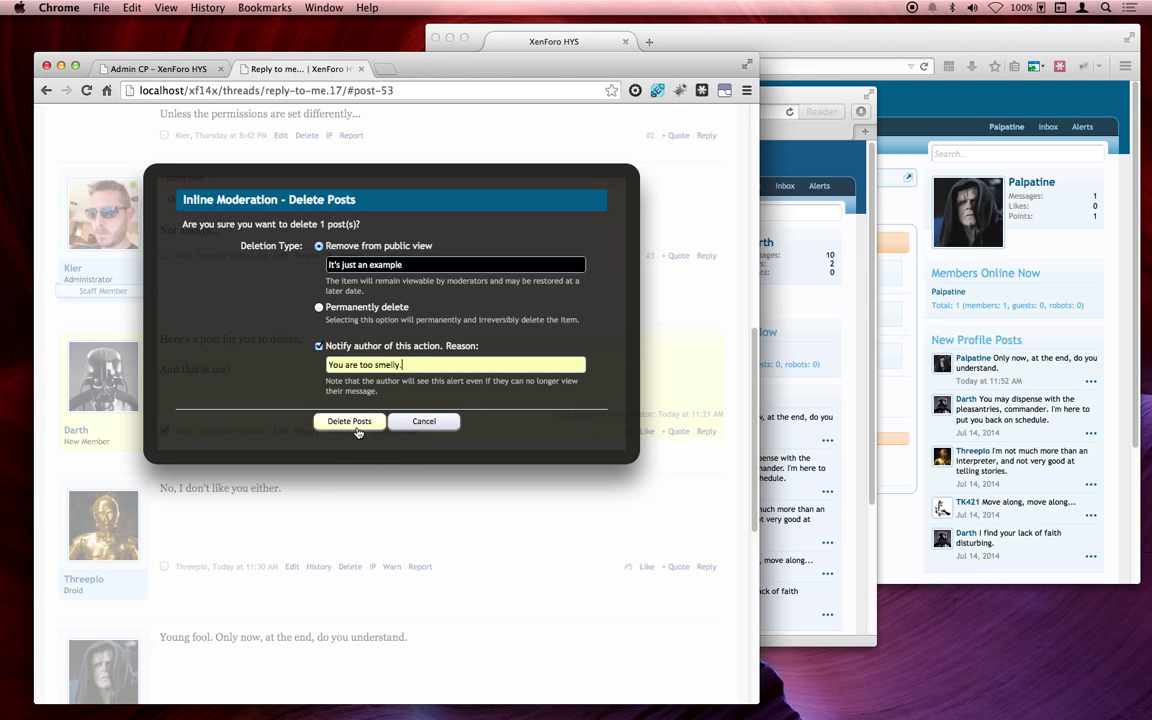
{"action": "left_click", "coordinate": [349, 421]}
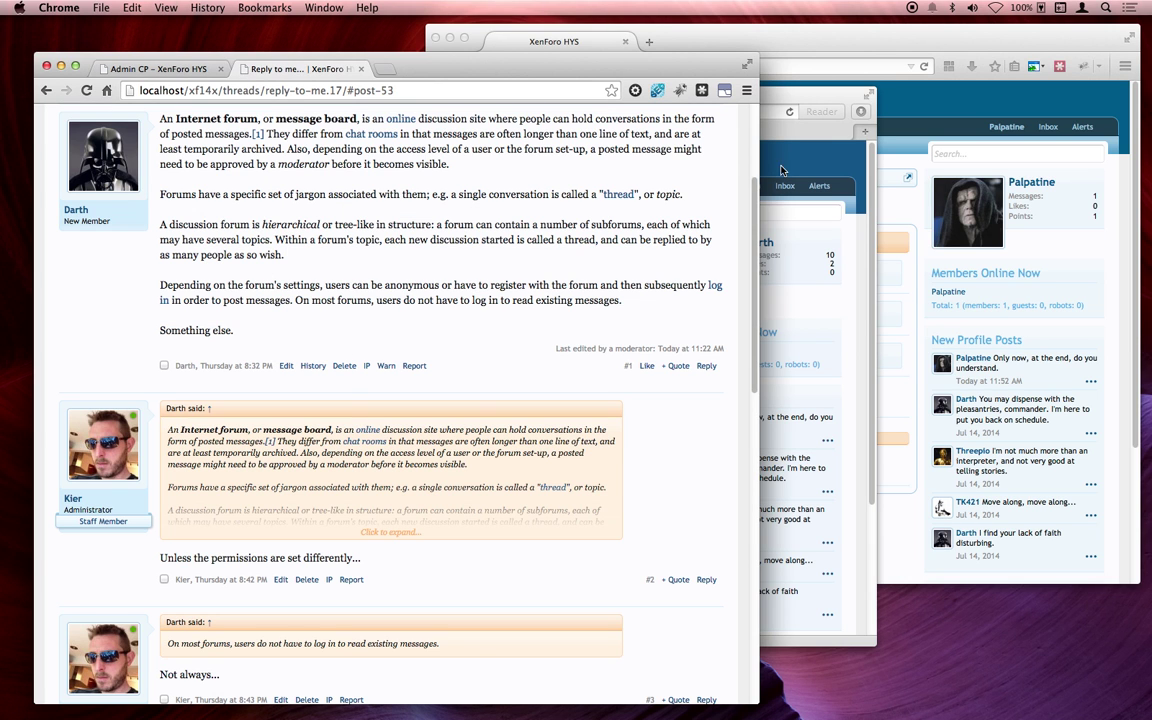
- As Darth, reload the forums and view the post-deleted alert
{"action": "left_click", "coordinate": [783, 170]}
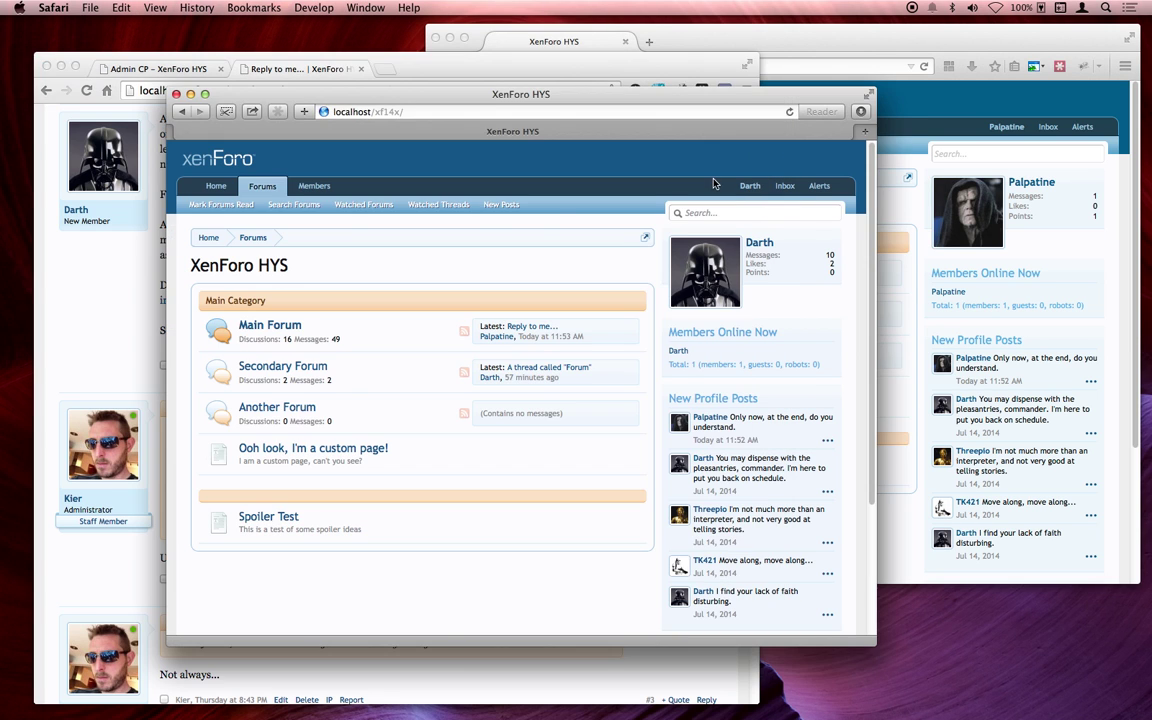
{"action": "left_click", "coordinate": [281, 190]}
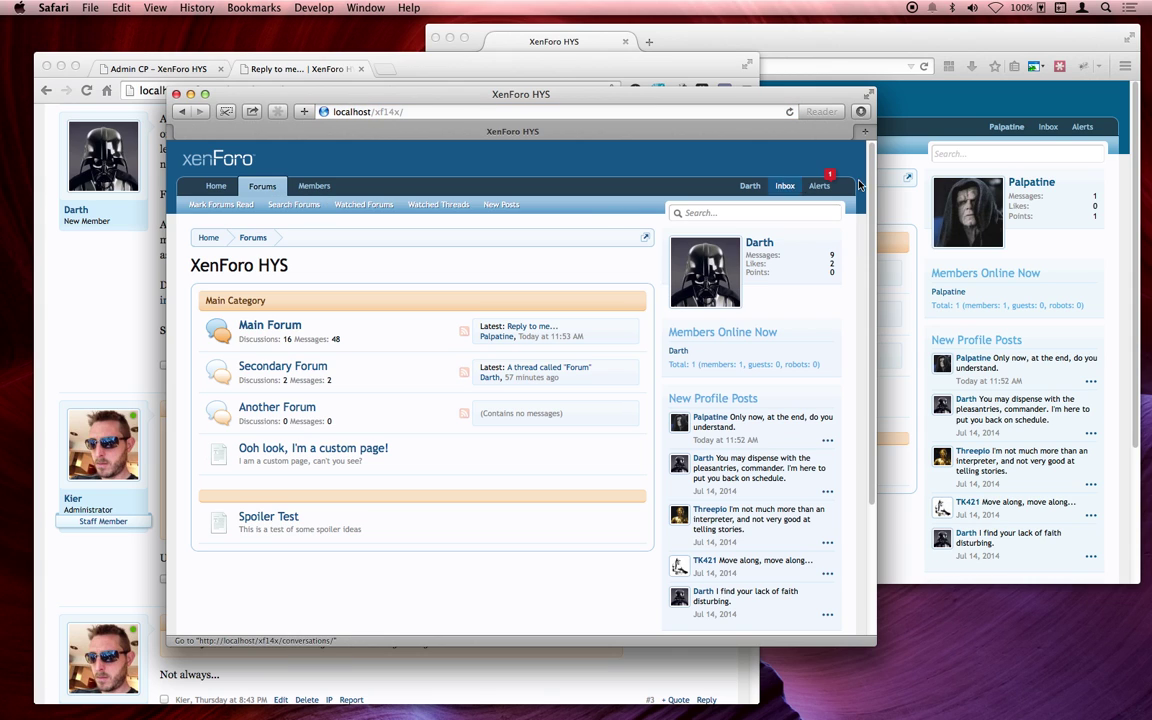
{"action": "left_click", "coordinate": [819, 186]}
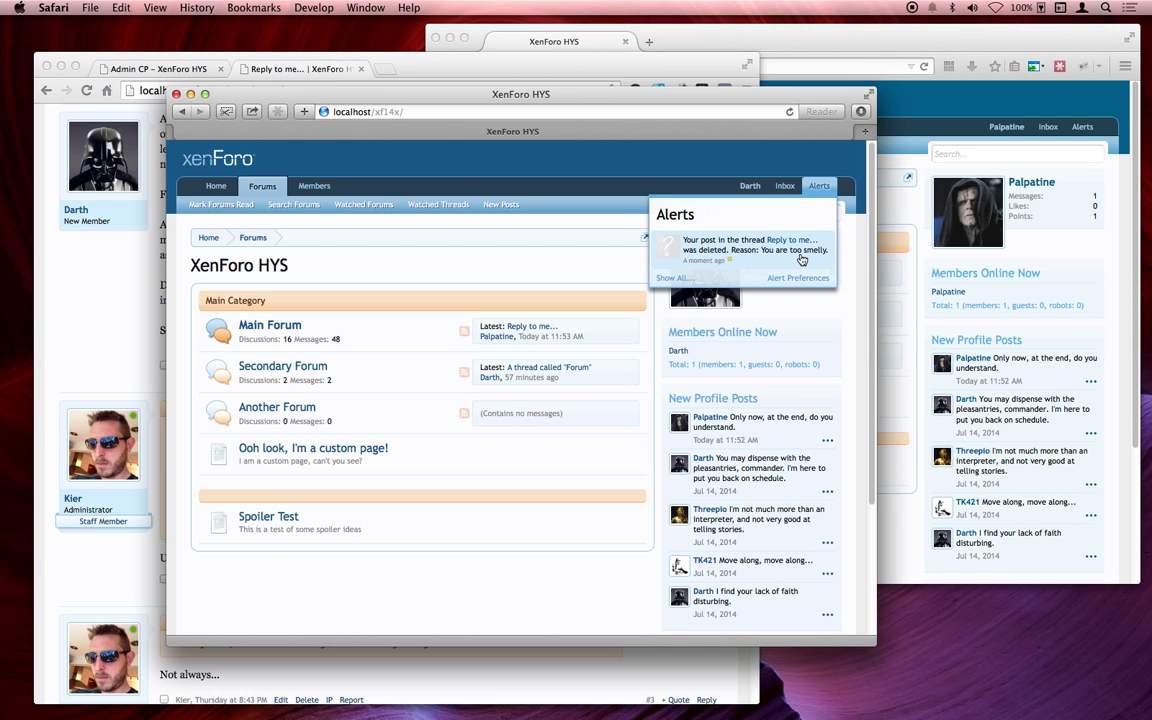
- In Kier's thread view, select the removed post, browse Other Action, then deselect it
{"action": "left_click", "coordinate": [112, 306]}
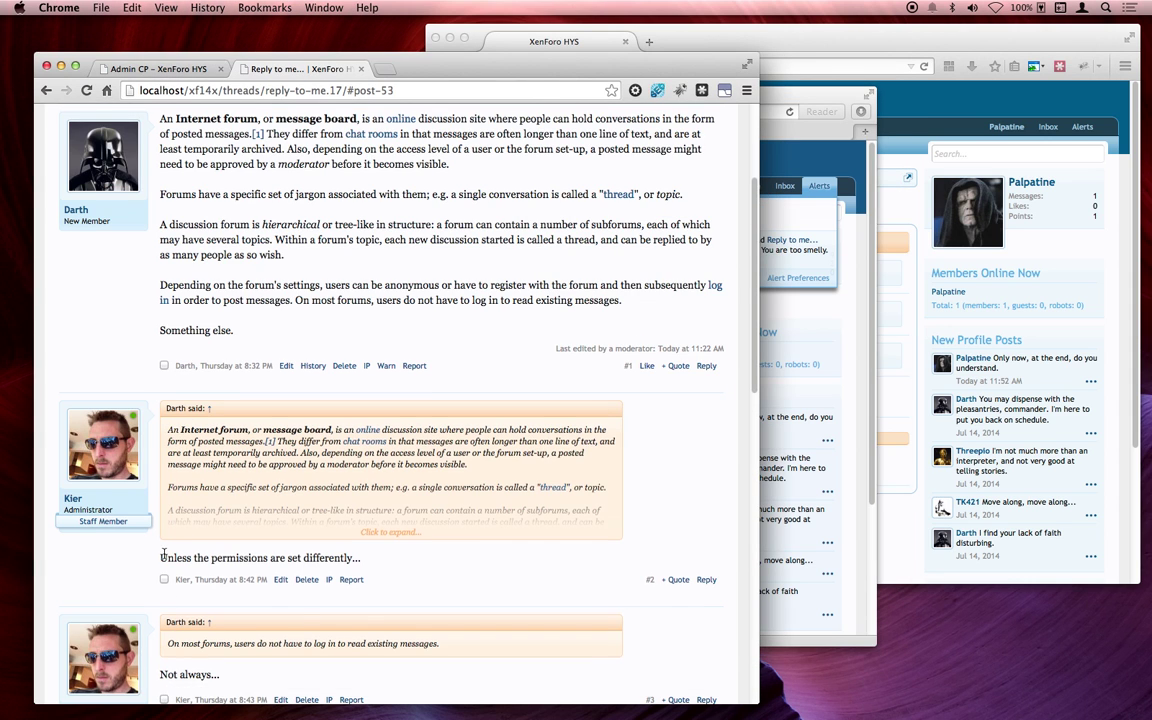
{"action": "scroll", "coordinate": [162, 553], "scroll_direction": "down", "scroll_amount": 6}
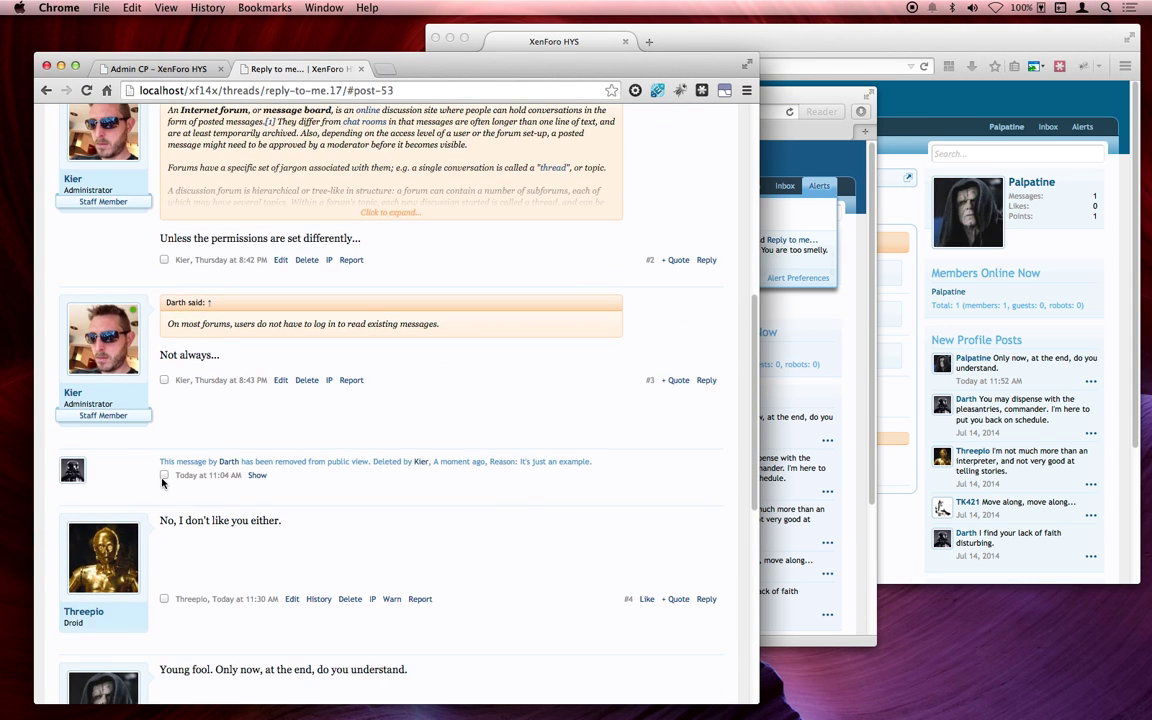
{"action": "left_click", "coordinate": [164, 476]}
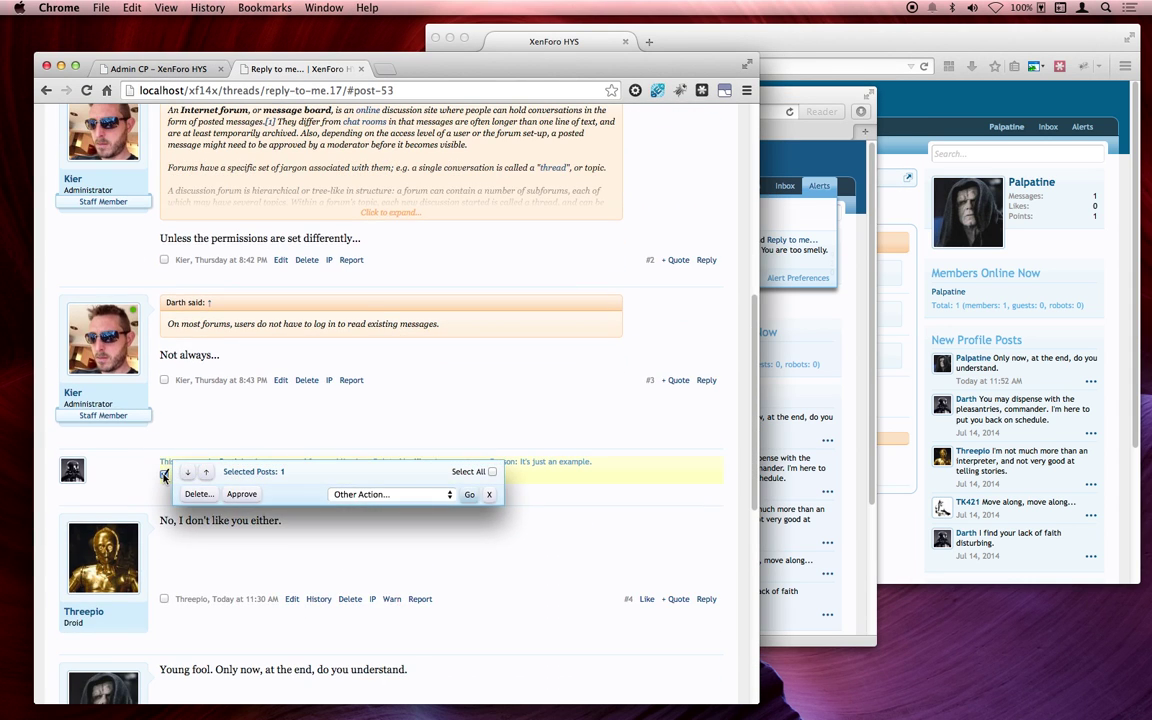
{"action": "left_click", "coordinate": [364, 497]}
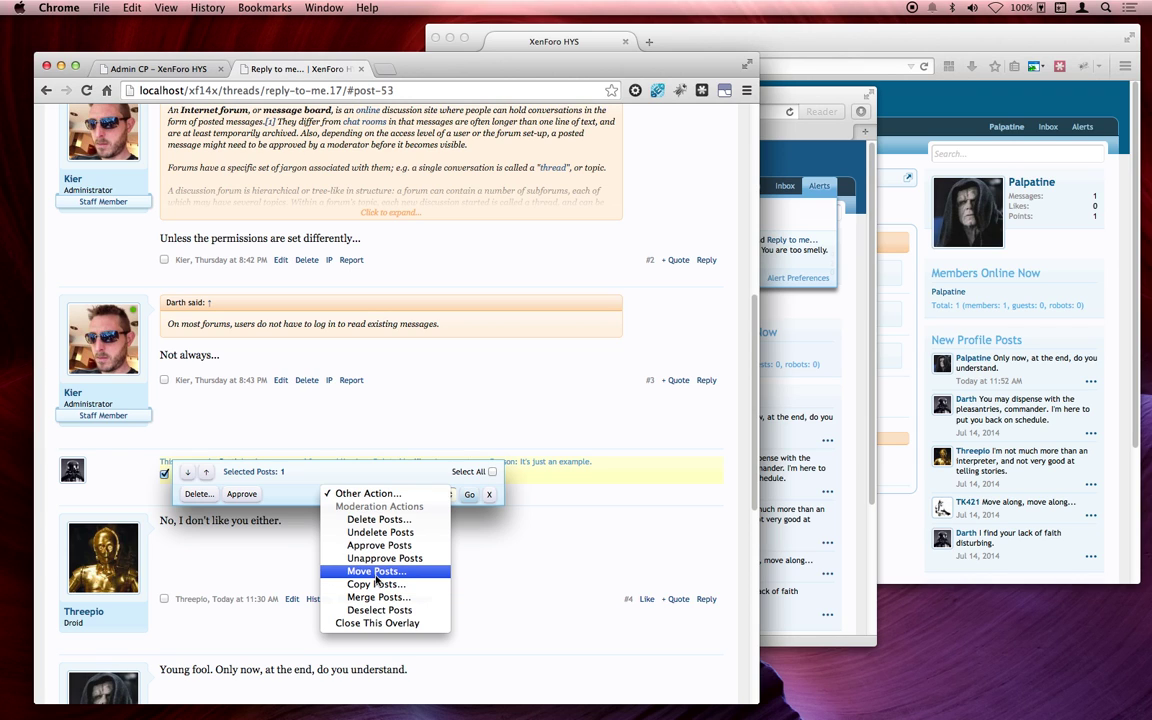
{"action": "left_click", "coordinate": [166, 477]}
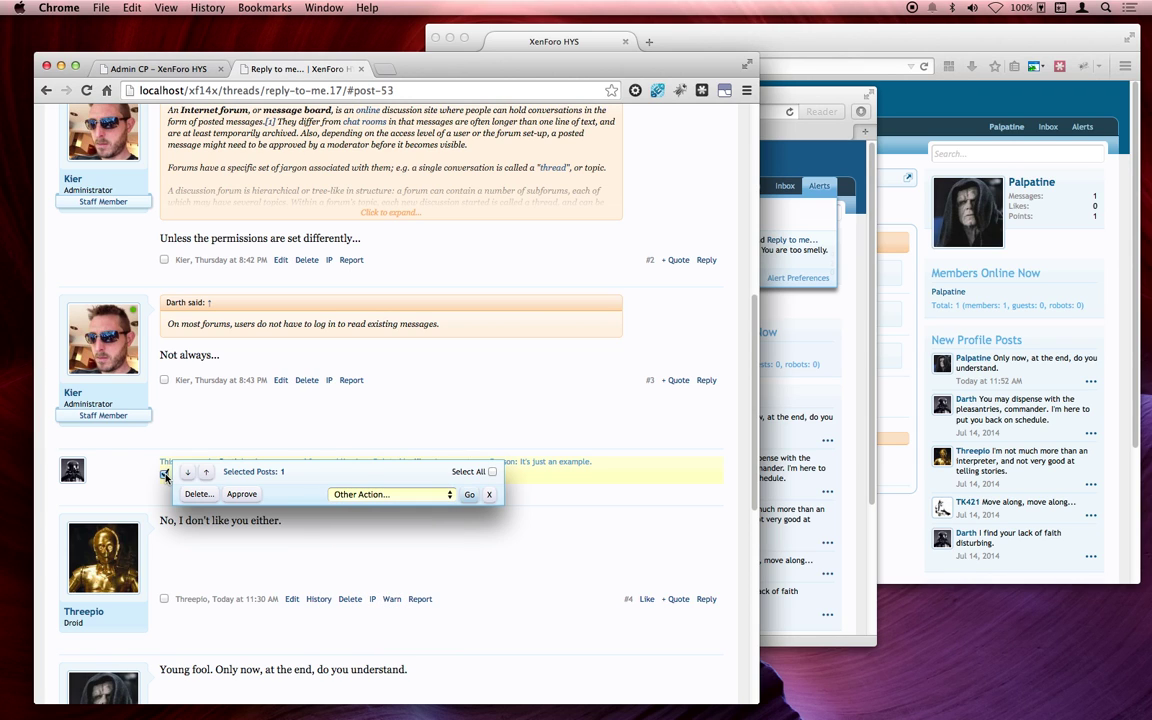
{"action": "left_click", "coordinate": [166, 477]}
{"action": "scroll", "coordinate": [250, 450], "scroll_direction": "up", "scroll_amount": 5}
- Move Reply to me... to Secondary Forum with the reason 'I didn't like it.'
{"action": "scroll", "coordinate": [380, 430], "scroll_direction": "up", "scroll_amount": 3}
{"action": "scroll", "coordinate": [591, 212], "scroll_direction": "up", "scroll_amount": 2}
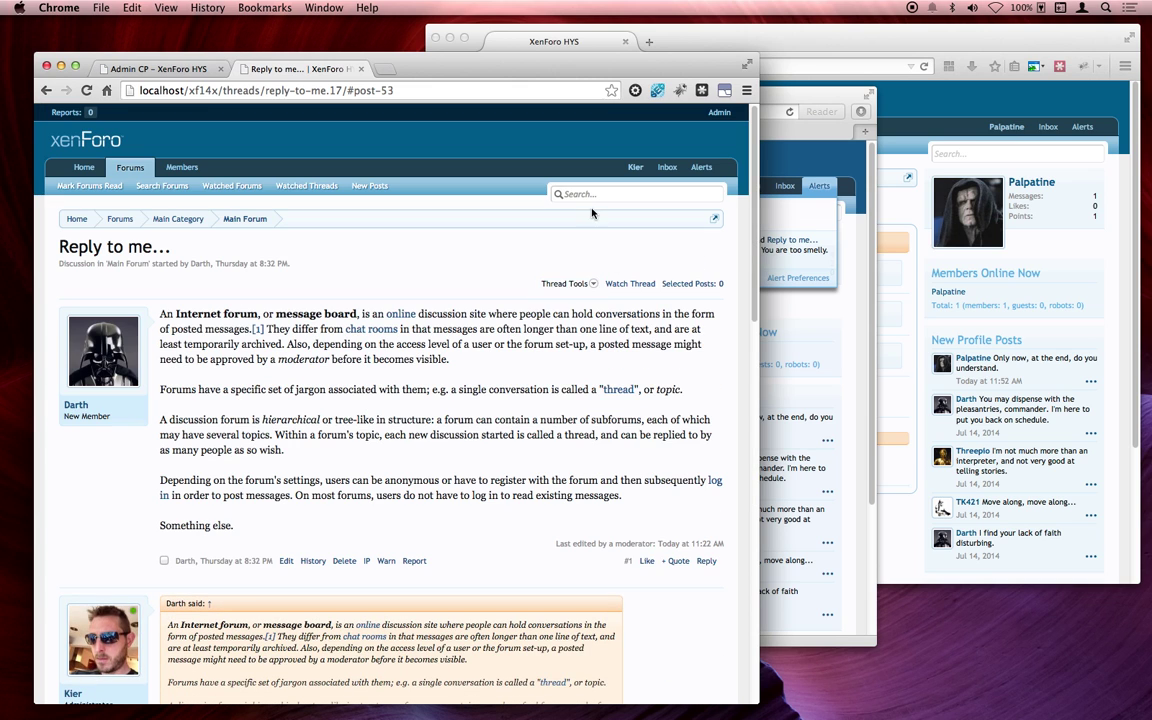
{"action": "left_click", "coordinate": [565, 283]}
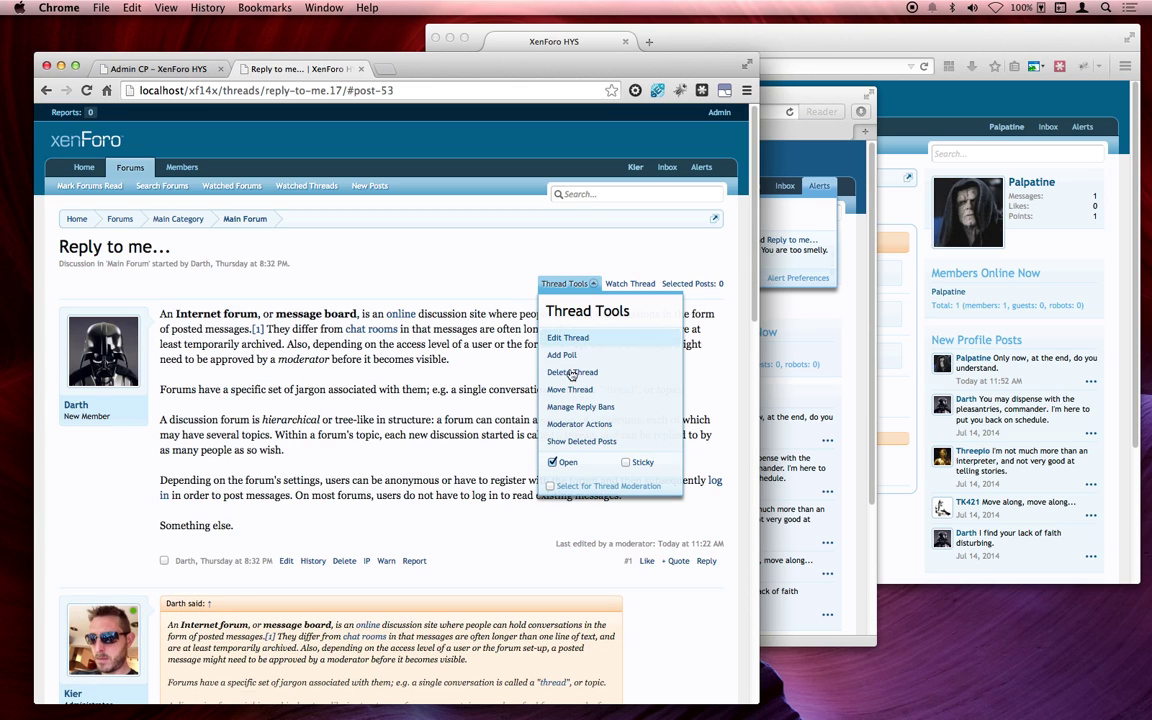
{"action": "left_click", "coordinate": [569, 390]}
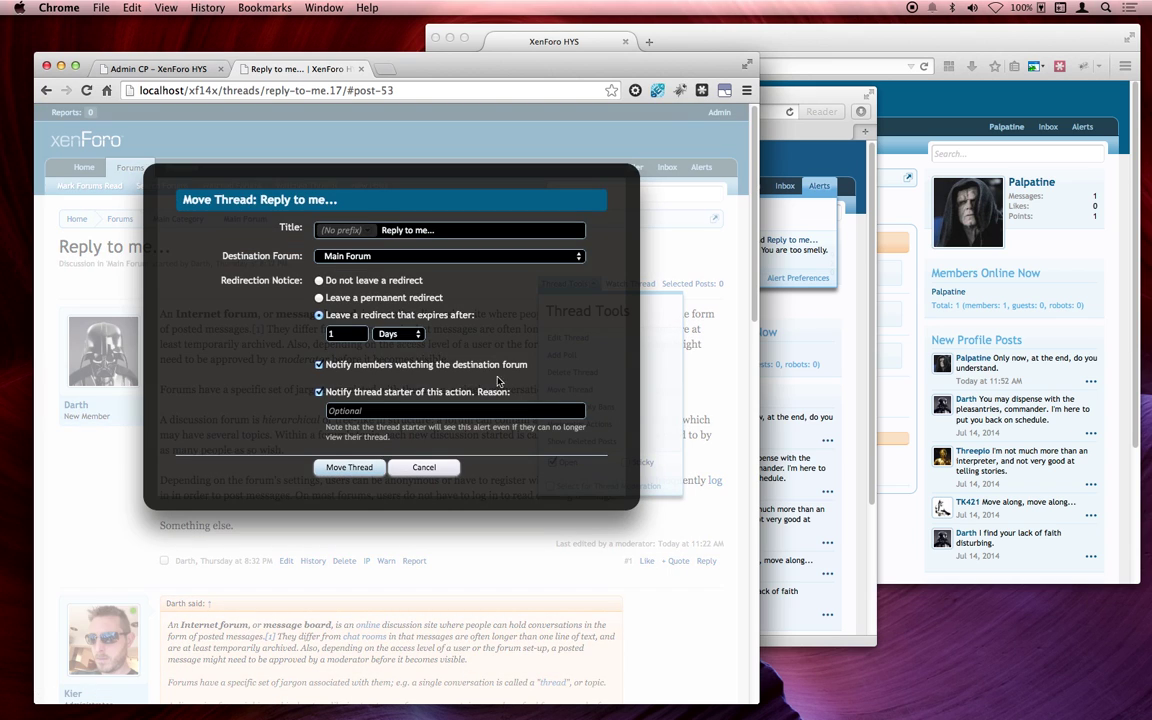
{"action": "left_click", "coordinate": [393, 412]}
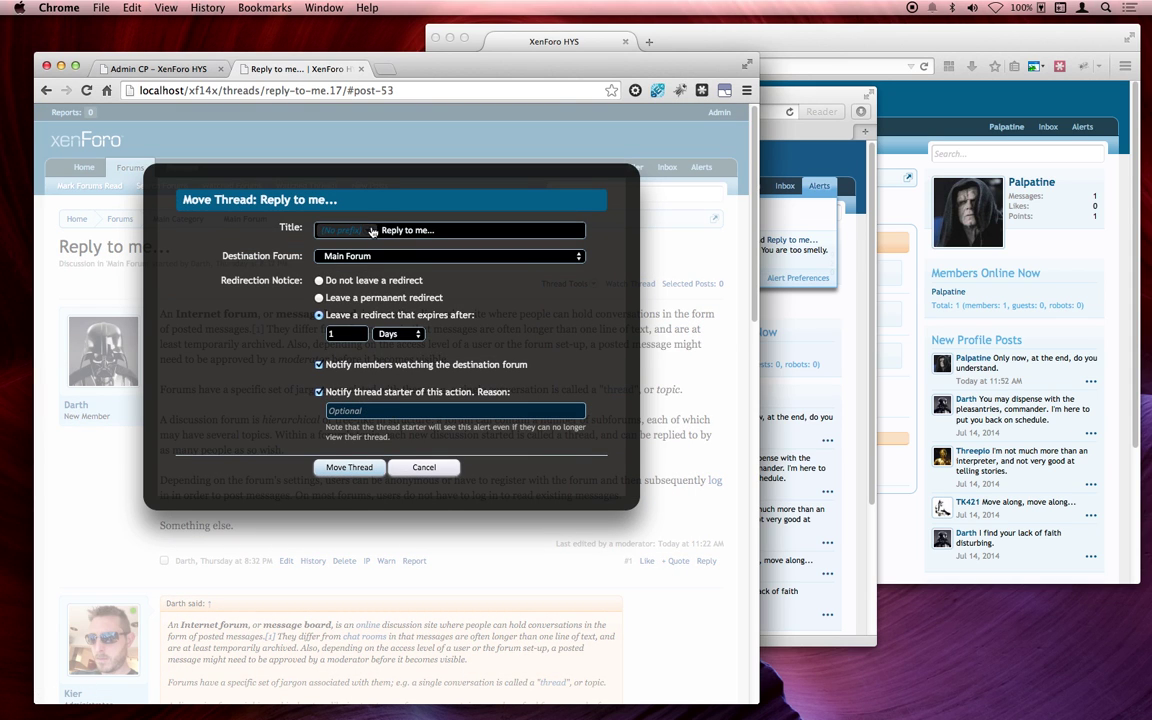
{"action": "left_click", "coordinate": [326, 255]}
{"action": "left_click", "coordinate": [360, 269]}
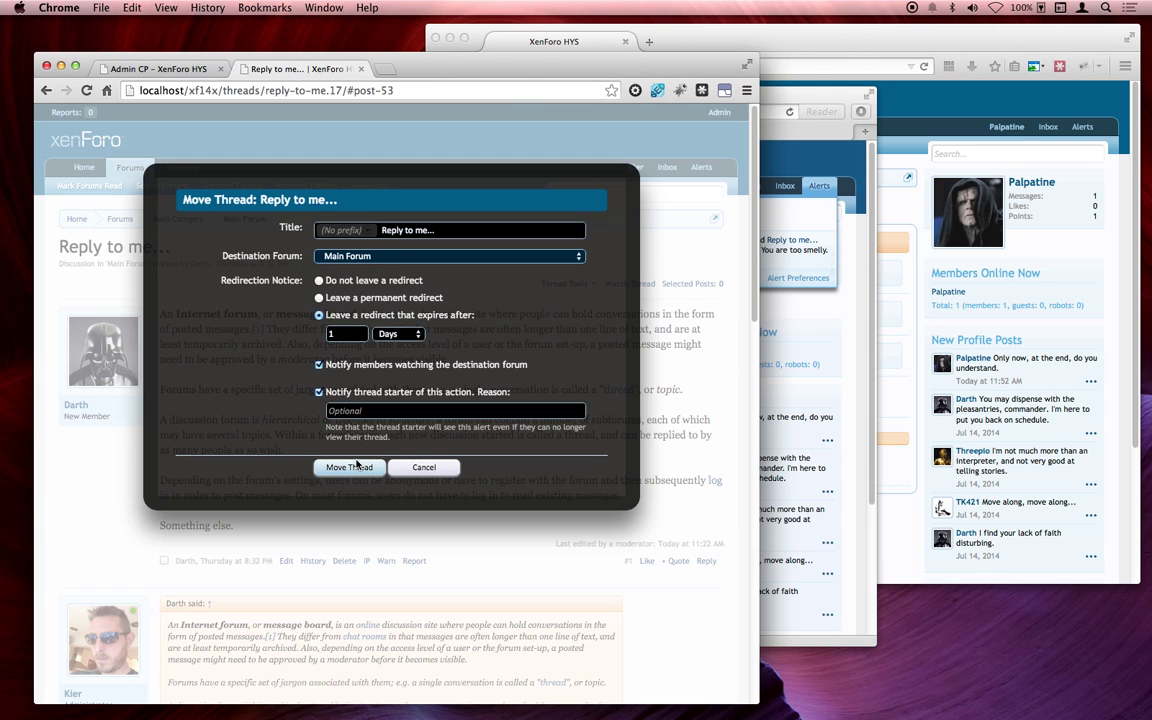
{"action": "left_click", "coordinate": [359, 411]}
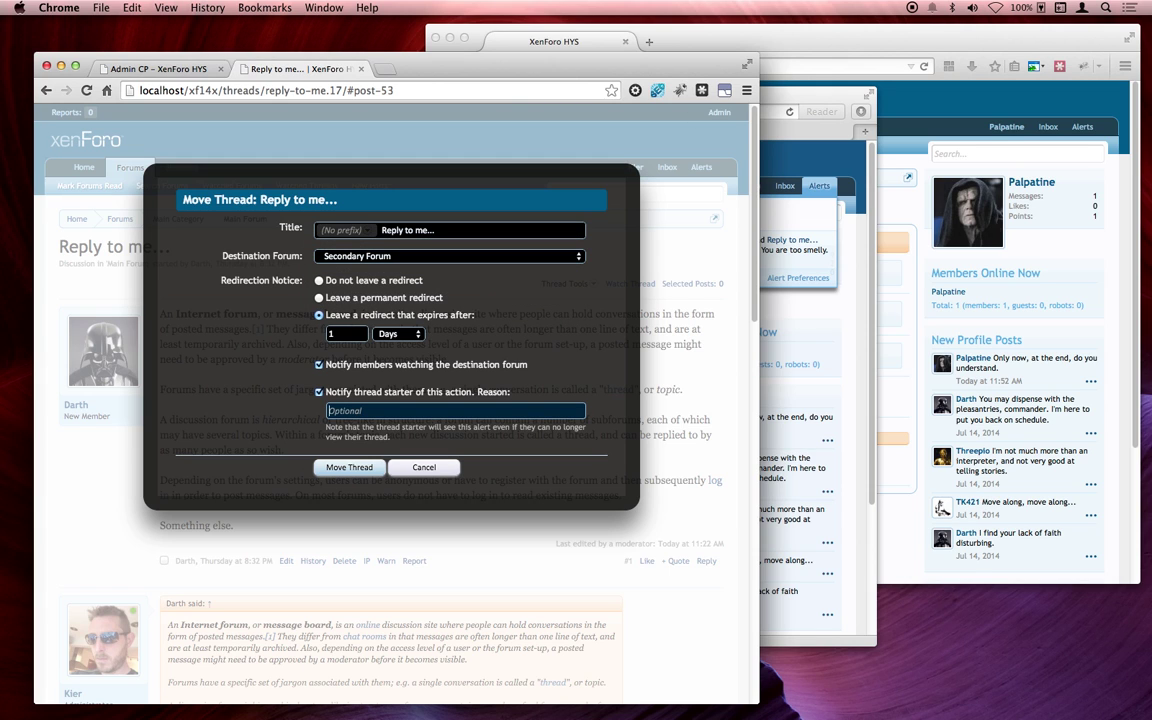
{"action": "type", "text": "I didn't like it."}
{"action": "left_click", "coordinate": [353, 467]}
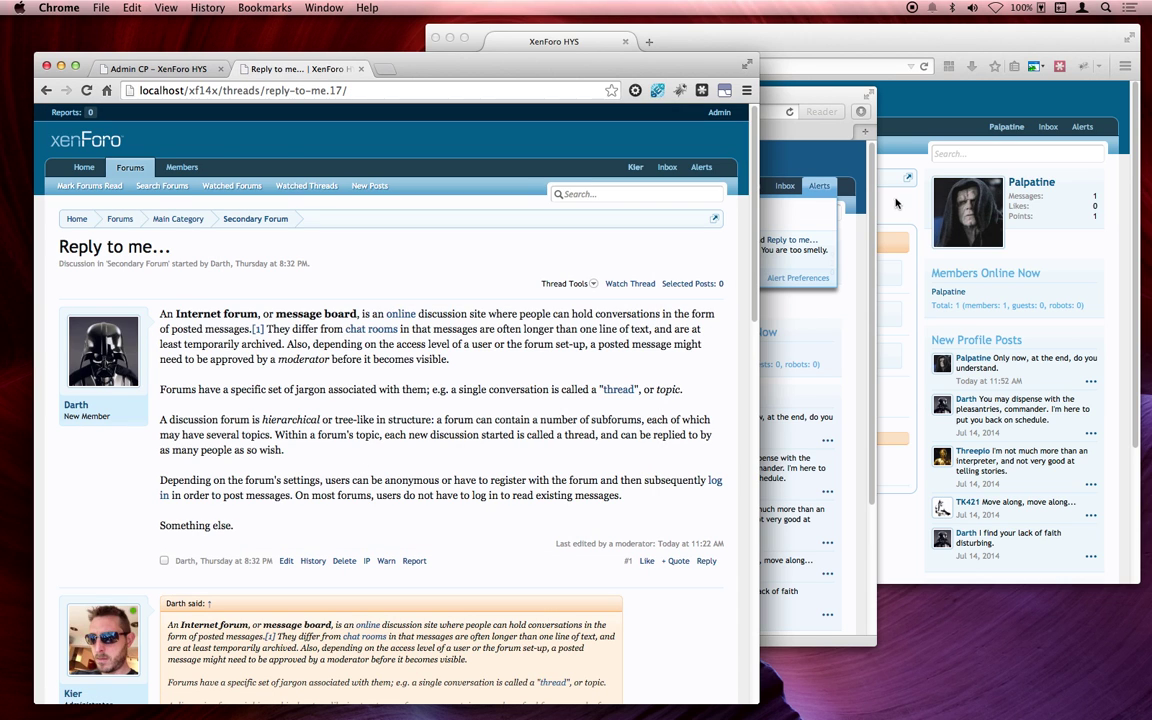
- As Darth, read the thread-moved alert, then bring up Palpatine's forum window
{"action": "left_click", "coordinate": [806, 181]}
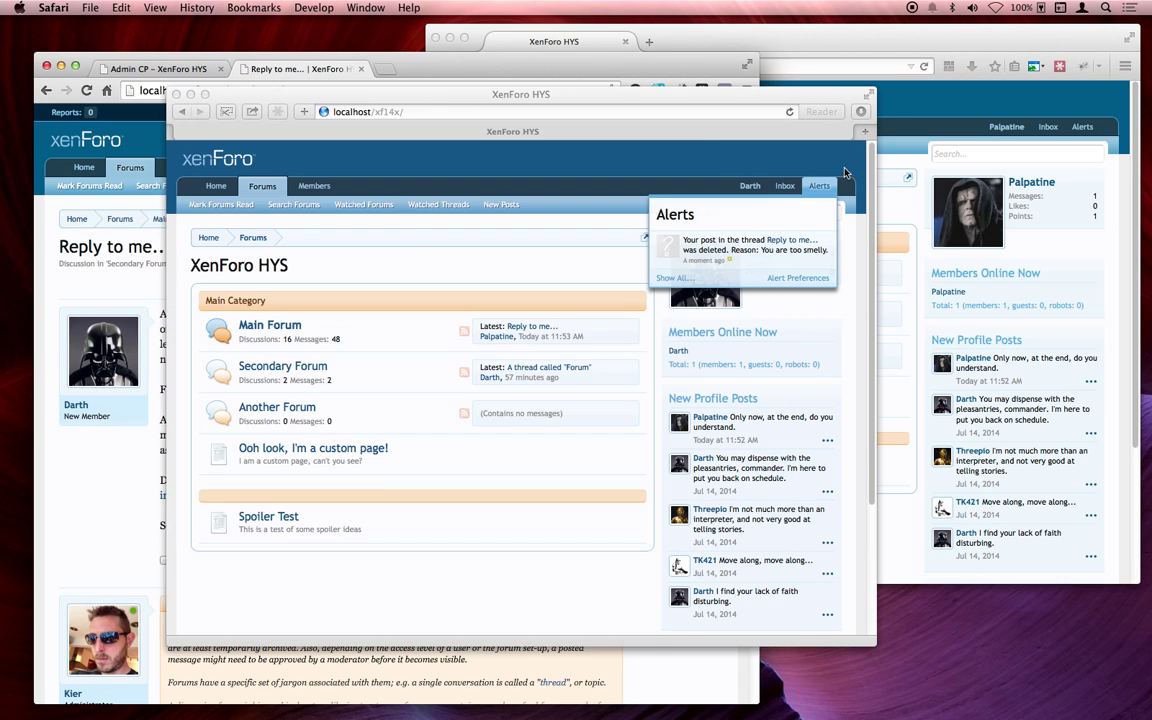
{"action": "left_click", "coordinate": [258, 184]}
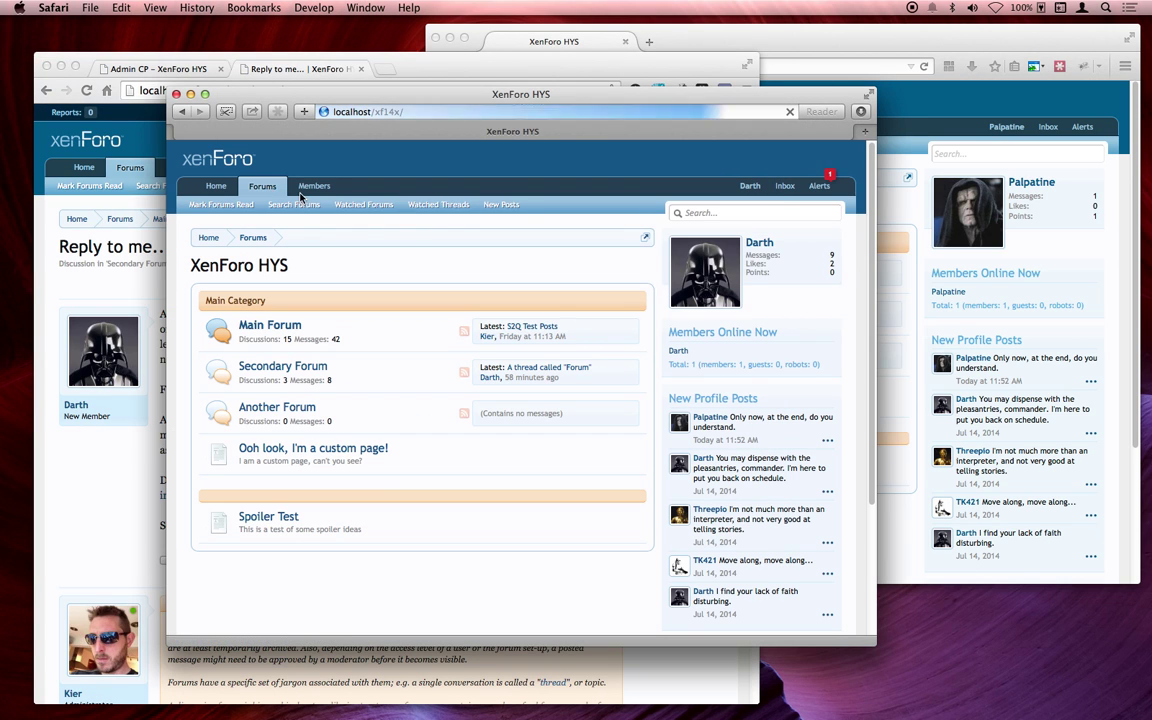
{"action": "left_click", "coordinate": [819, 186]}
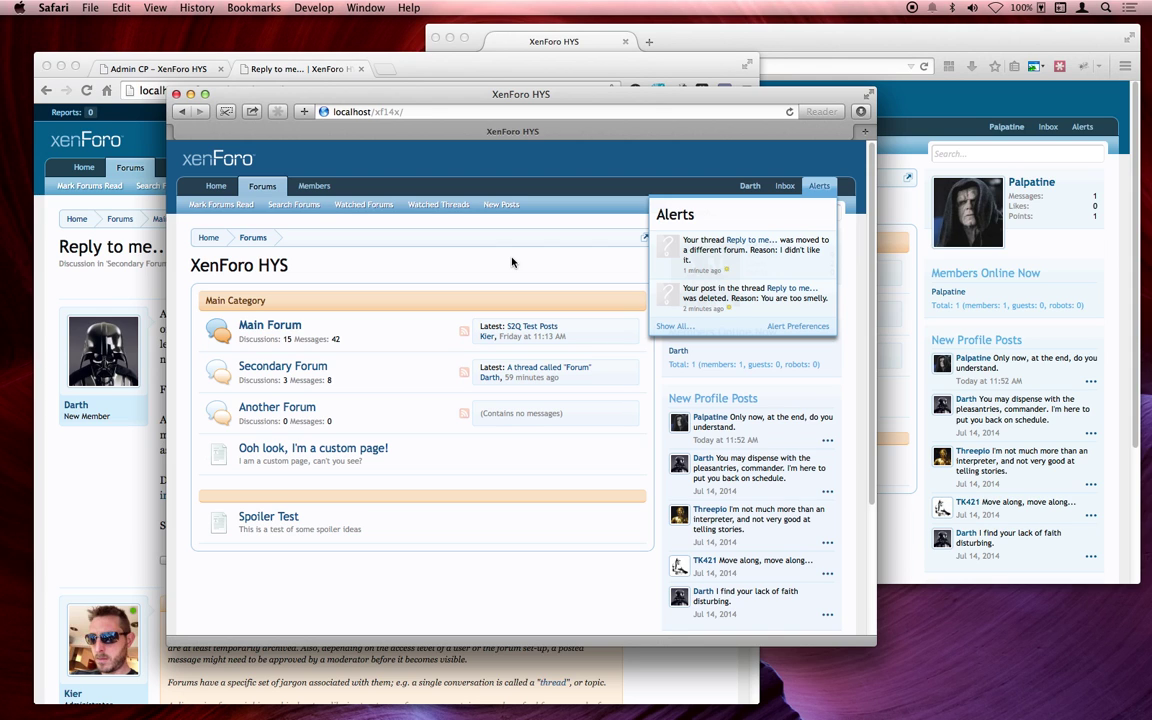
{"action": "left_click", "coordinate": [970, 118]}
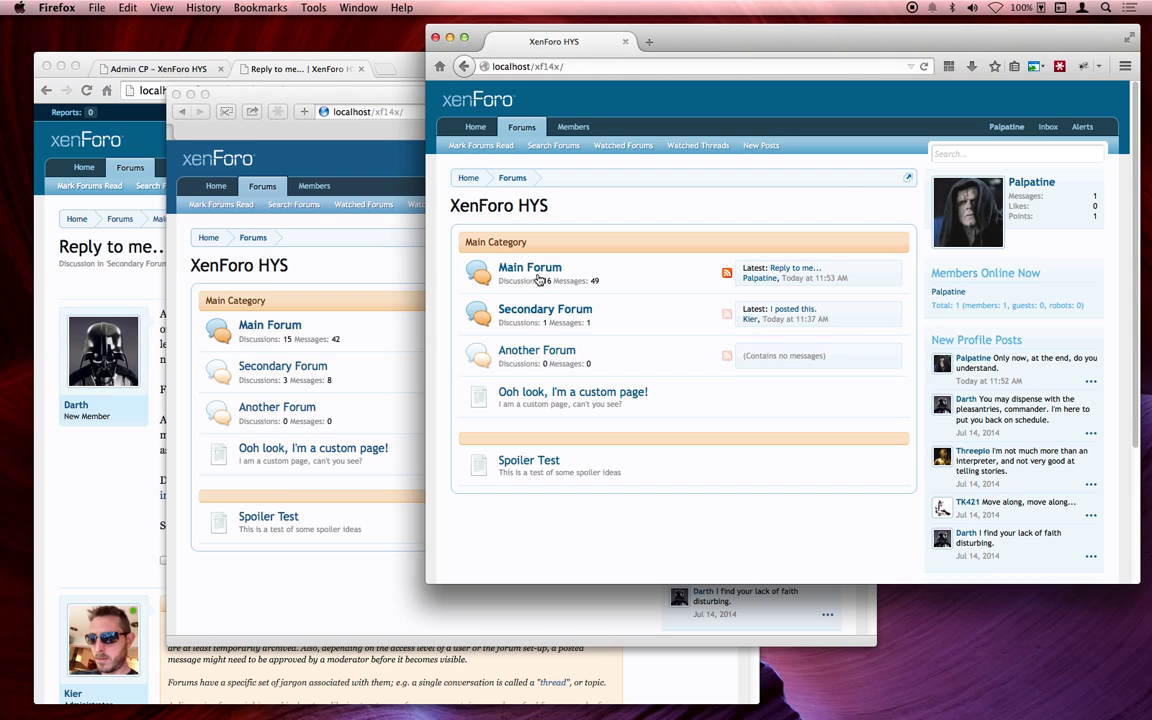
{"action": "mouse_move", "coordinate": [793, 268]}
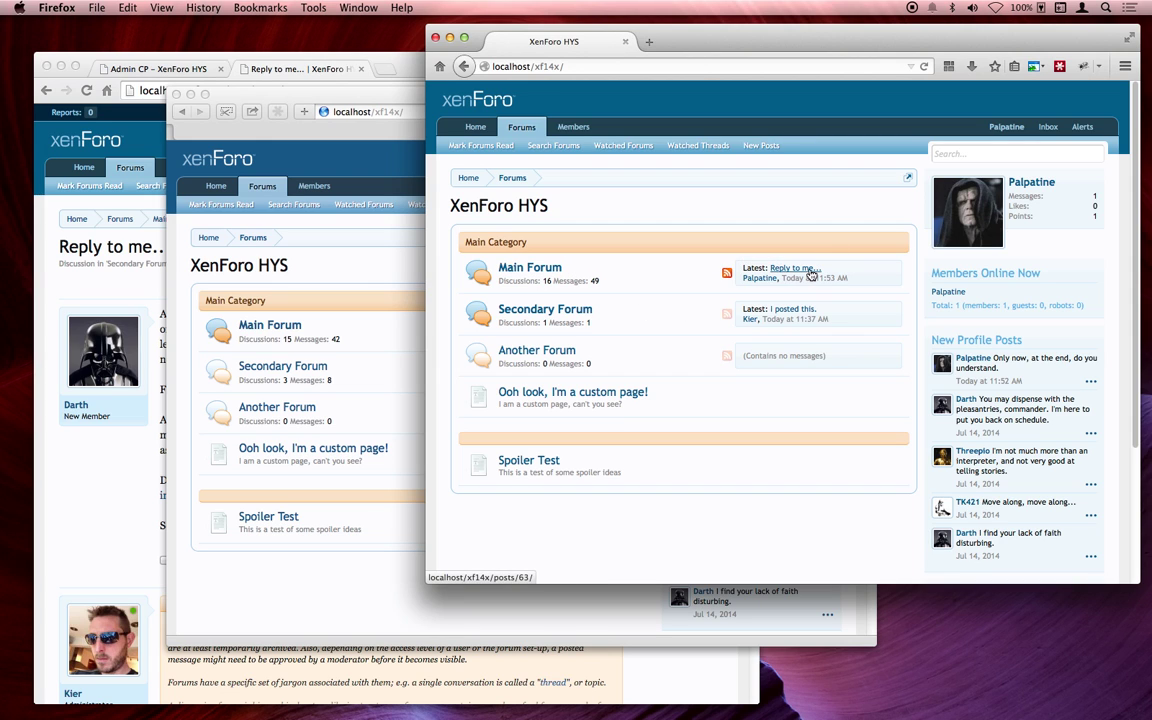
- Open the latest post of the 'Reply to me...' thread
{"action": "left_click", "coordinate": [810, 271]}
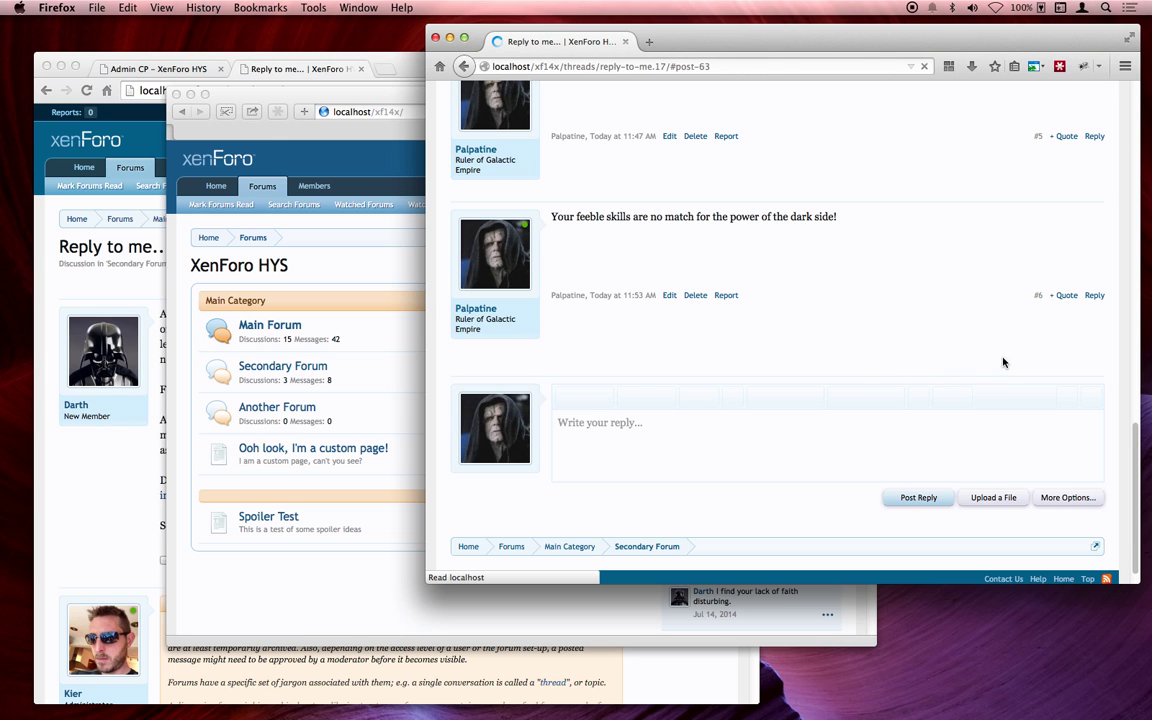
{"action": "scroll", "coordinate": [1003, 360], "scroll_direction": "up", "scroll_amount": 10}
{"action": "scroll", "coordinate": [1094, 373], "scroll_direction": "up", "scroll_amount": 3}
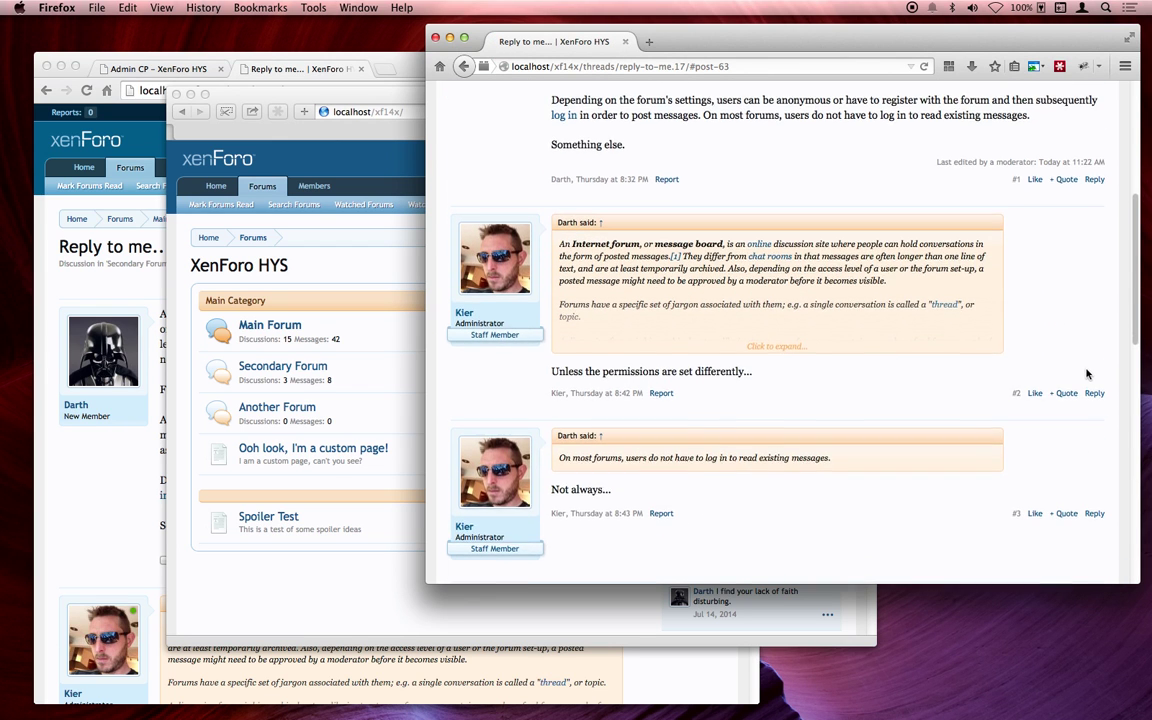
{"action": "scroll", "coordinate": [1035, 400], "scroll_direction": "down", "scroll_amount": 2}
- Like posts #2, #3, #1 and #4 so each shows 'You like this.'
{"action": "left_click", "coordinate": [1035, 409]}
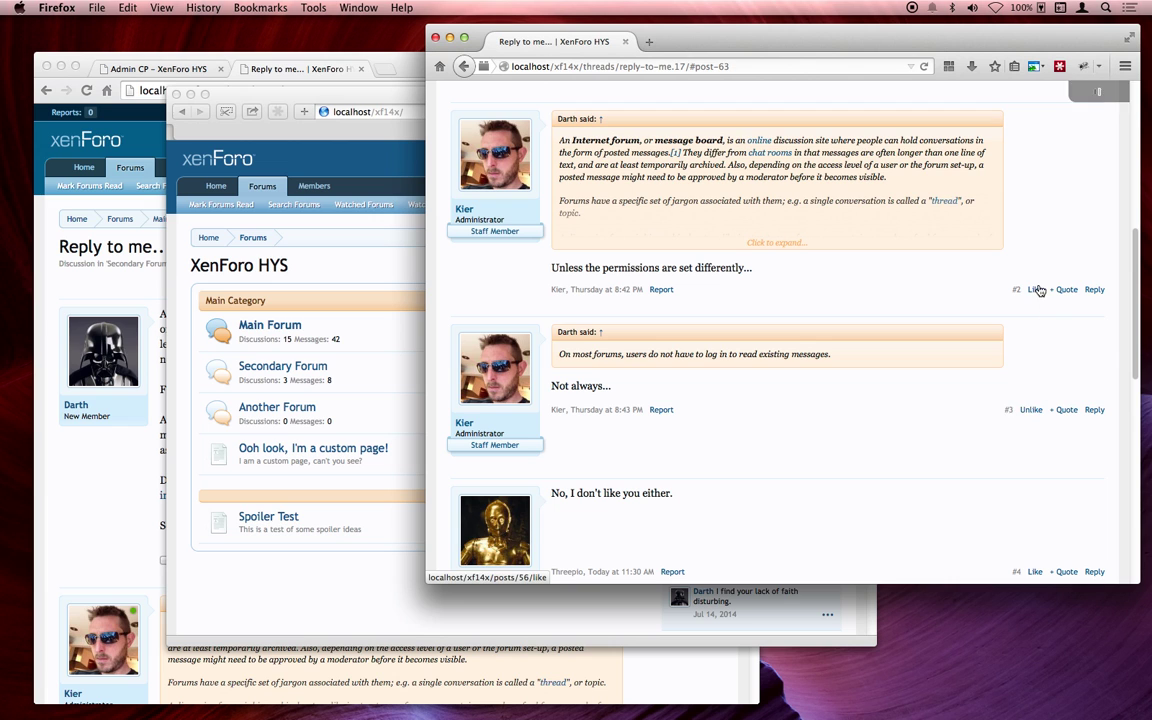
{"action": "left_click", "coordinate": [1035, 289]}
{"action": "scroll", "coordinate": [1077, 321], "scroll_direction": "up", "scroll_amount": 2}
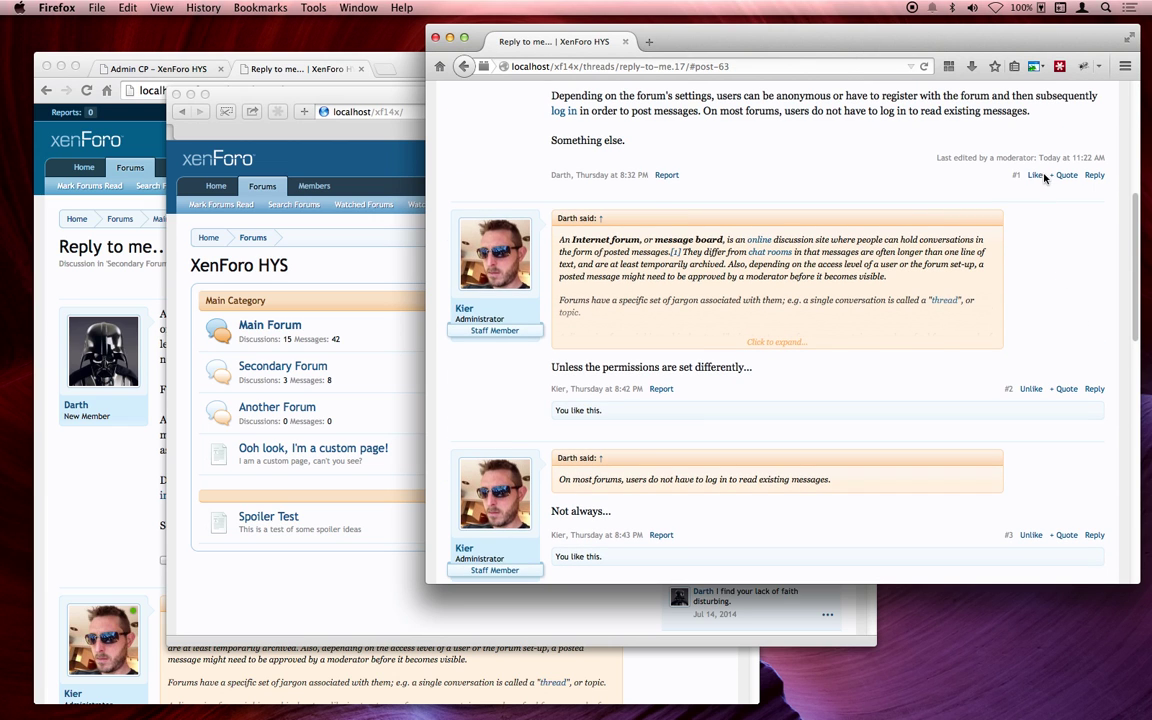
{"action": "left_click", "coordinate": [1035, 175]}
{"action": "scroll", "coordinate": [1054, 396], "scroll_direction": "down", "scroll_amount": 3}
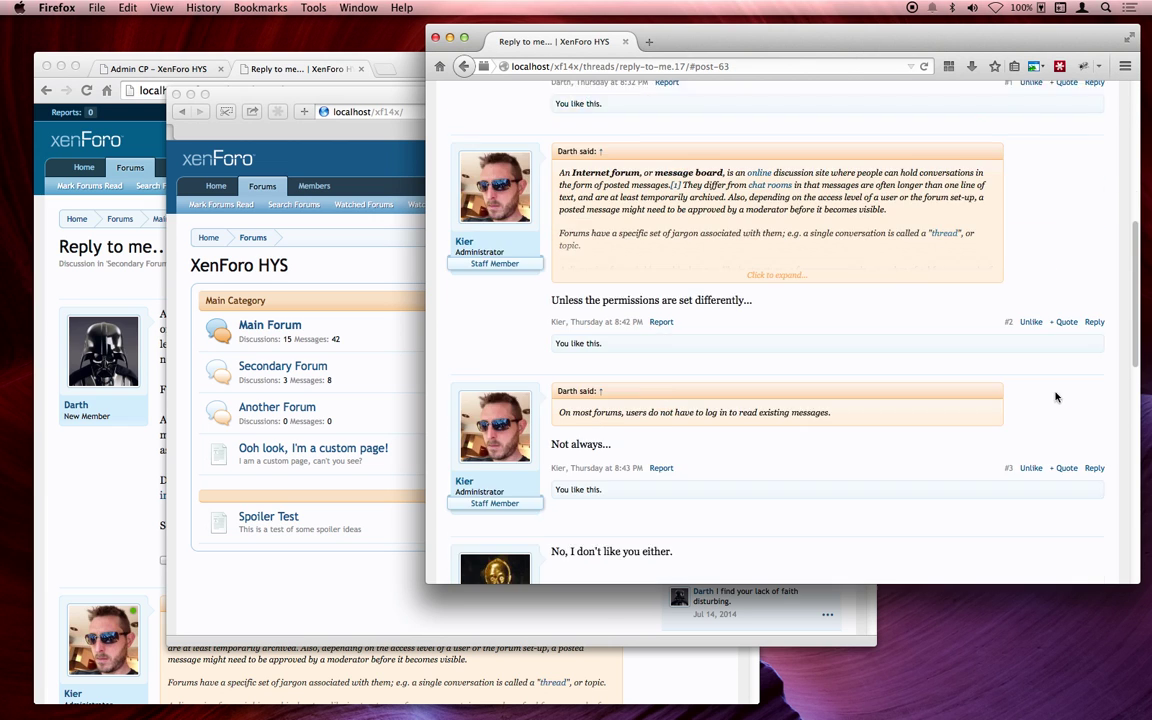
{"action": "scroll", "coordinate": [1044, 422], "scroll_direction": "down", "scroll_amount": 2}
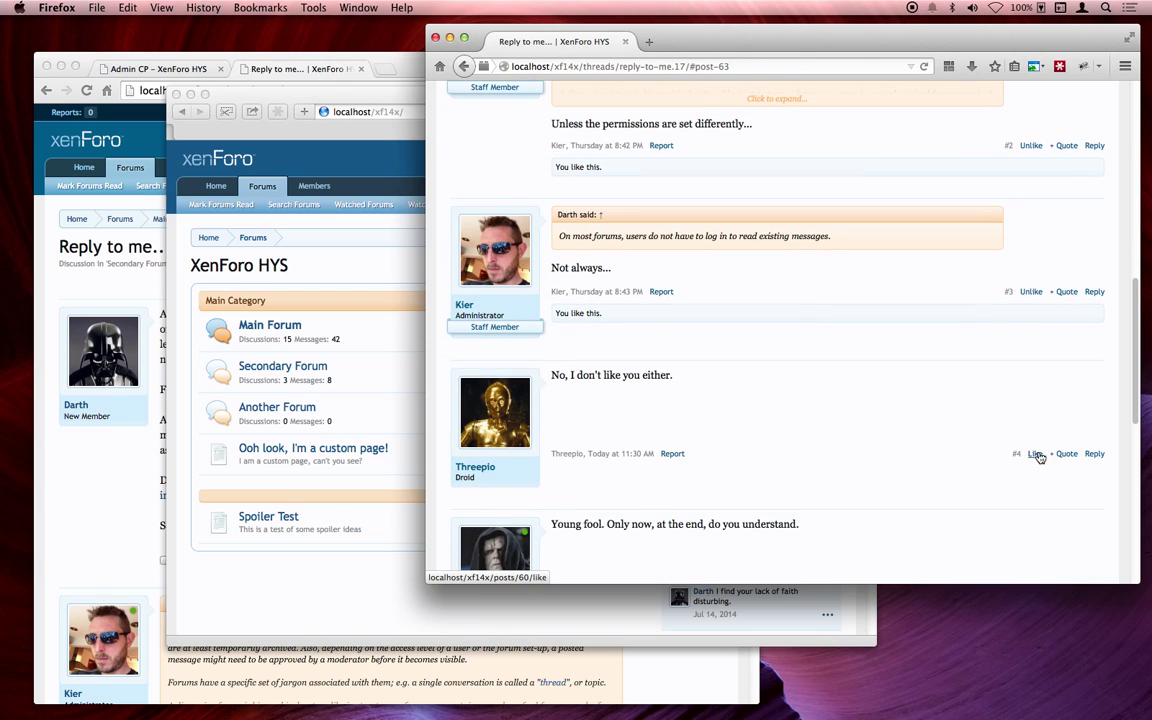
{"action": "left_click", "coordinate": [1034, 454]}
{"action": "scroll", "coordinate": [975, 370], "scroll_direction": "down", "scroll_amount": 2}
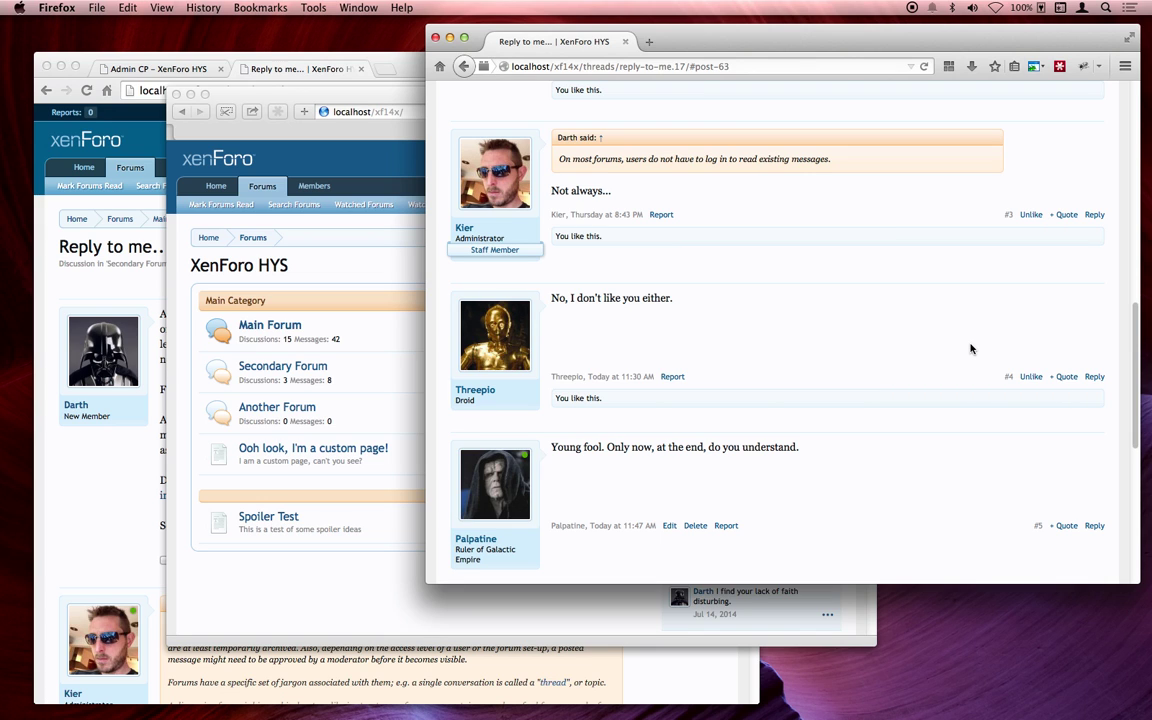
- In the Admin CP, search for Palpatine and open his Edit User page
{"action": "left_click", "coordinate": [143, 70]}
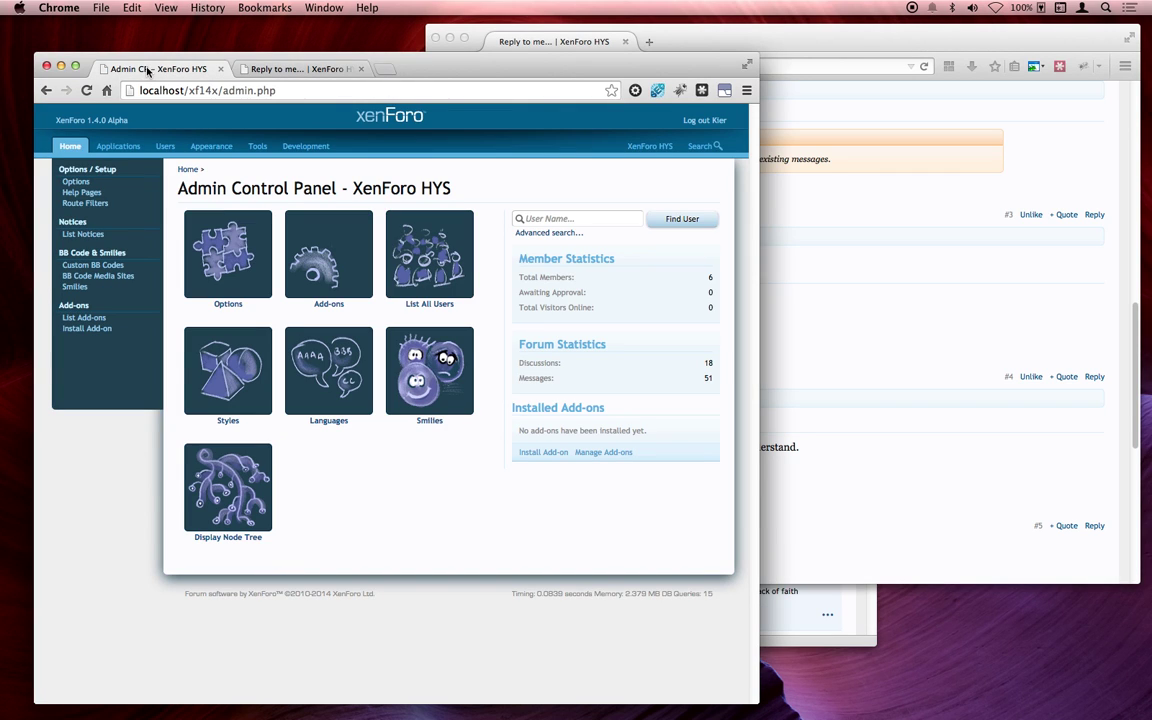
{"action": "left_click", "coordinate": [696, 147]}
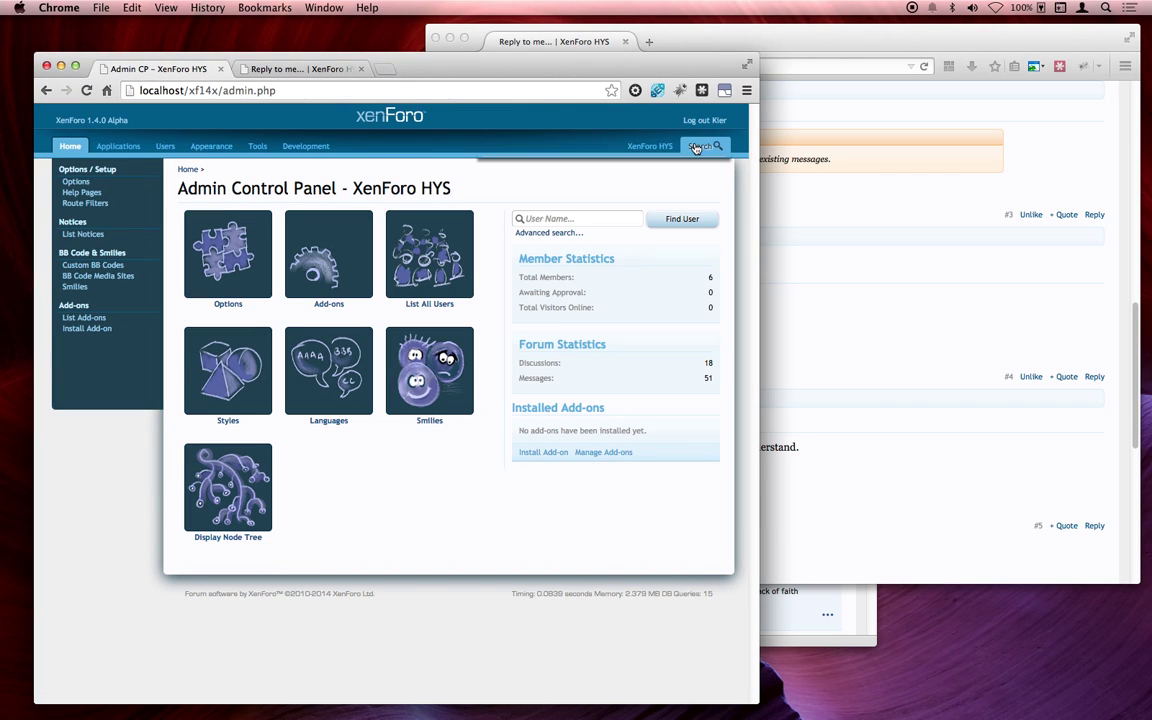
{"action": "type", "text": "palpa"}
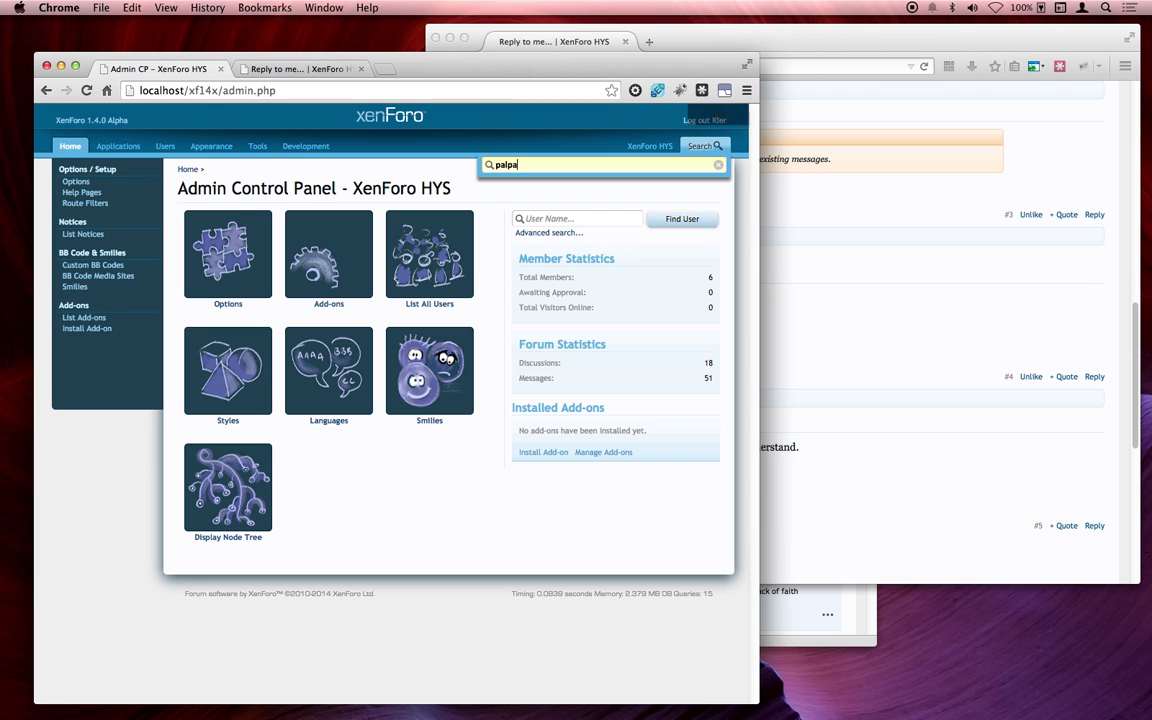
{"action": "left_click", "coordinate": [673, 188]}
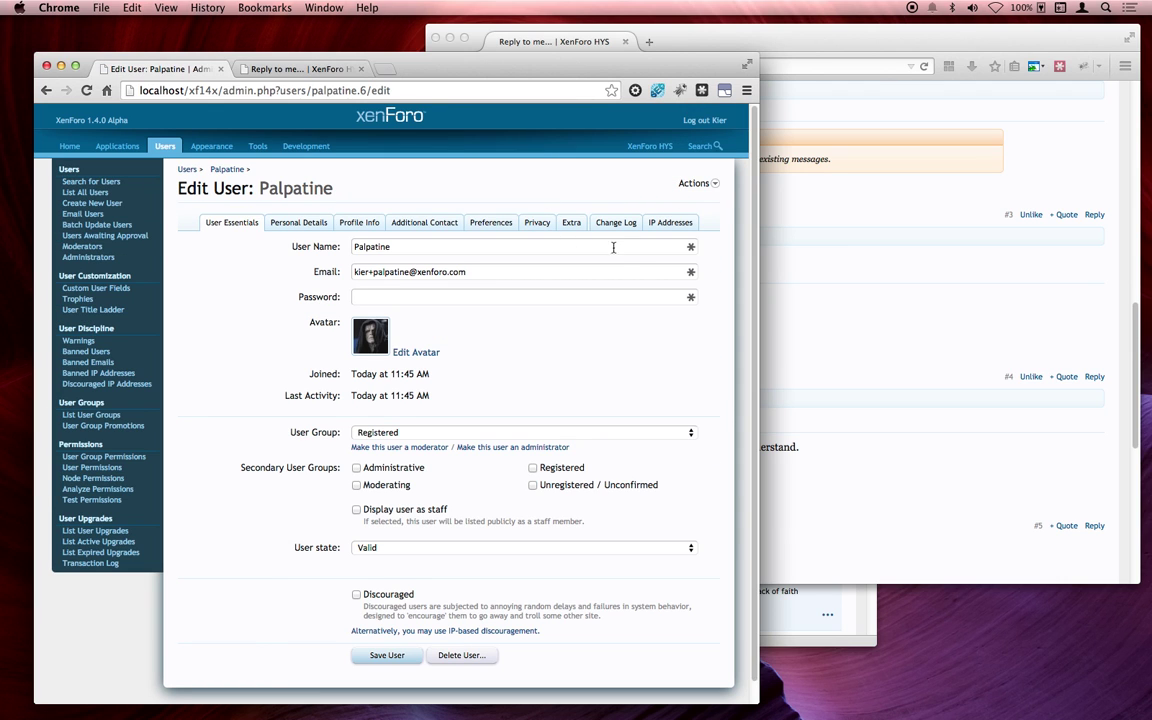
- Remove Palpatine's likes from the last 10 days via Actions > Remove Likes
{"action": "left_click", "coordinate": [705, 184]}
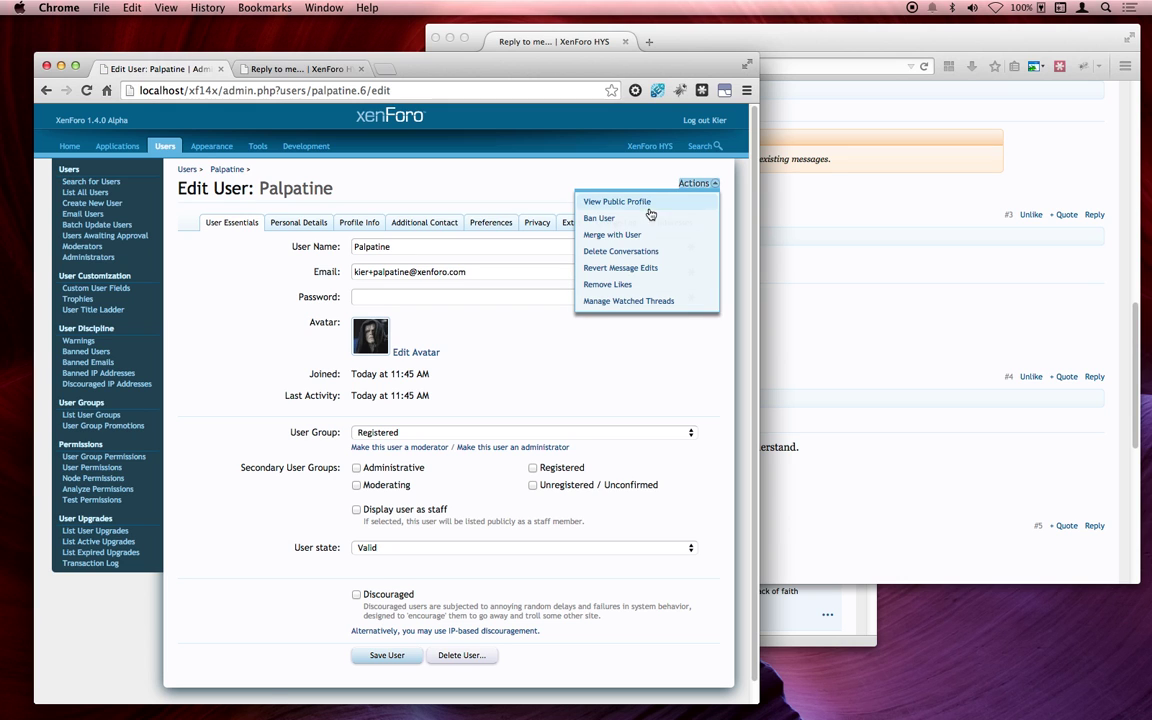
{"action": "left_click", "coordinate": [615, 285]}
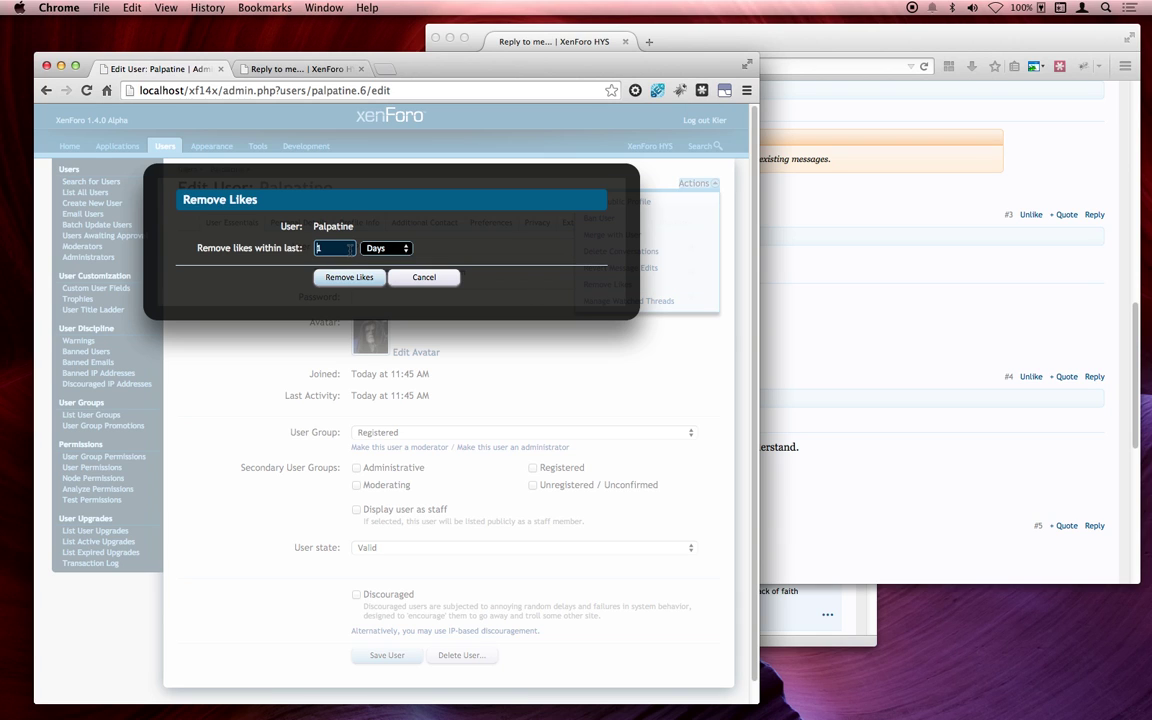
{"action": "left_click", "coordinate": [339, 252]}
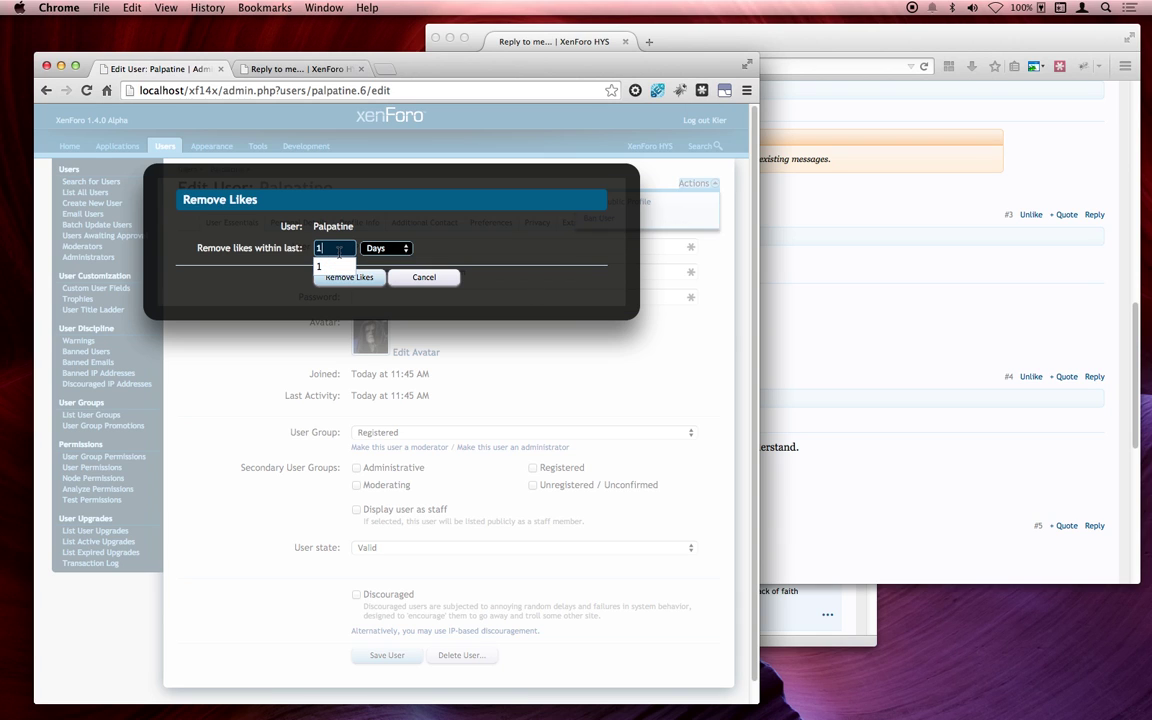
{"action": "type", "text": "0"}
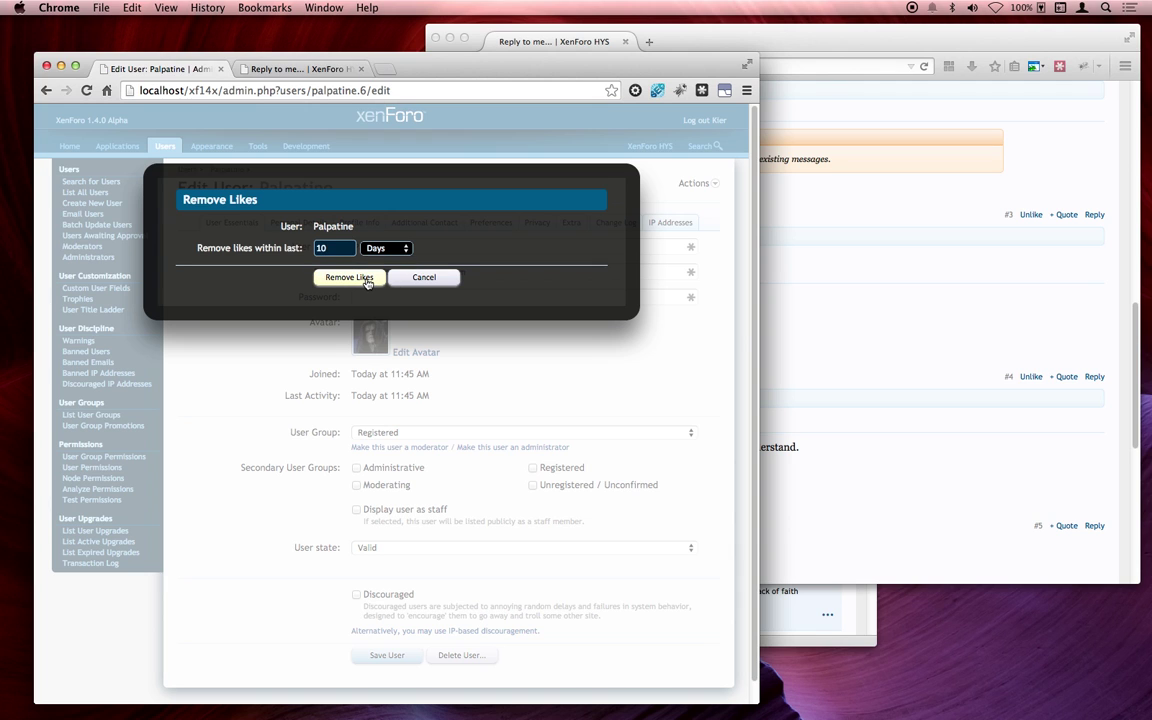
{"action": "left_click", "coordinate": [368, 284]}
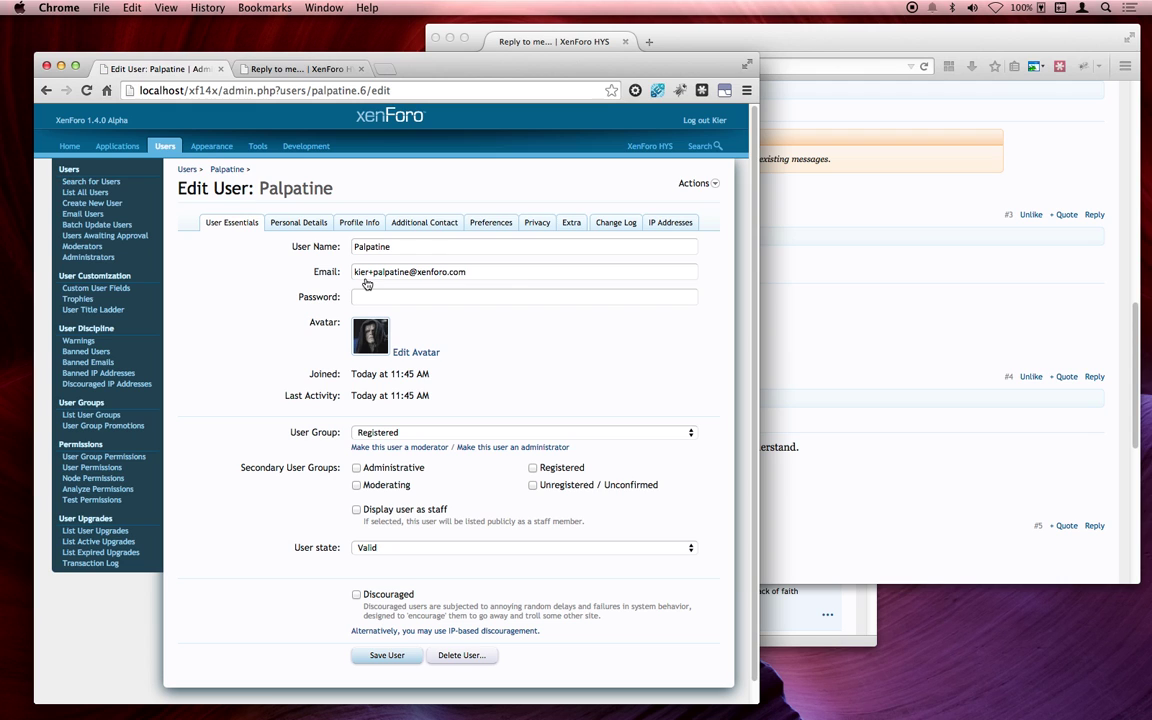
- Refresh the 'Reply to me...' thread from post #1 to confirm Palpatine's like is gone
{"action": "left_click", "coordinate": [903, 213]}
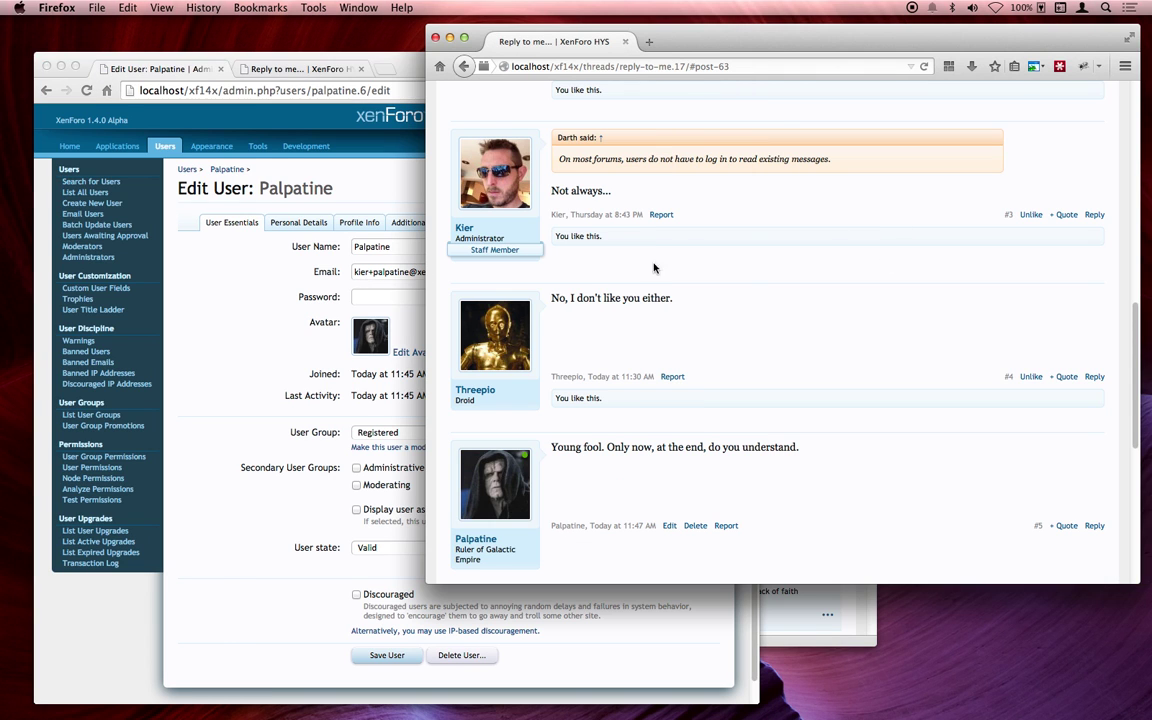
{"action": "key", "text": "super+r"}
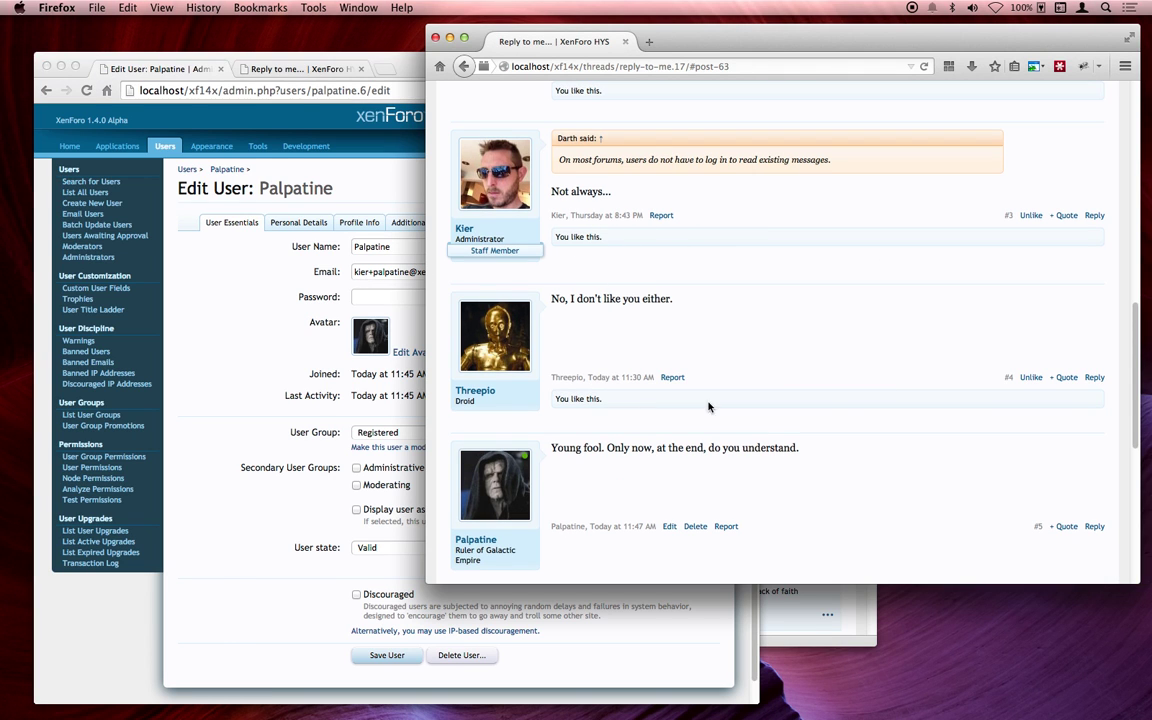
{"action": "scroll", "coordinate": [779, 357], "scroll_direction": "up", "scroll_amount": 2}
{"action": "scroll", "coordinate": [780, 320], "scroll_direction": "up", "scroll_amount": 3}
{"action": "scroll", "coordinate": [779, 283], "scroll_direction": "up", "scroll_amount": 3}
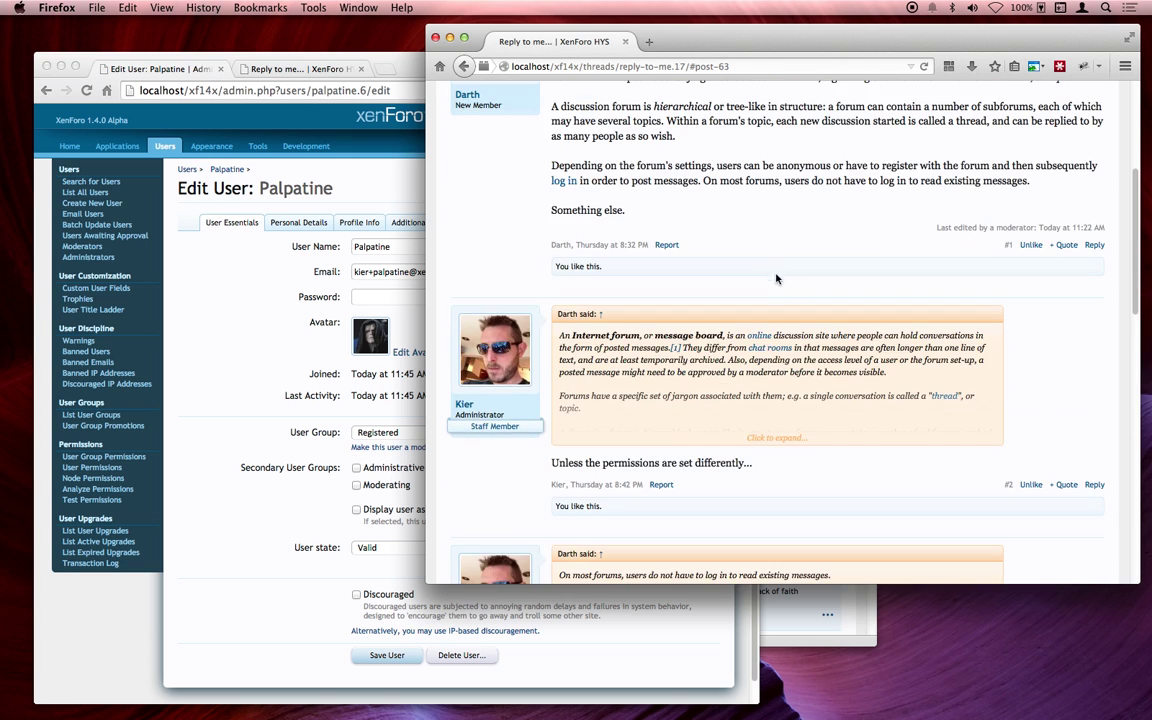
{"action": "scroll", "coordinate": [760, 270], "scroll_direction": "up", "scroll_amount": 2}
{"action": "scroll", "coordinate": [720, 250], "scroll_direction": "up", "scroll_amount": 4}
{"action": "scroll", "coordinate": [665, 220], "scroll_direction": "up", "scroll_amount": 2}
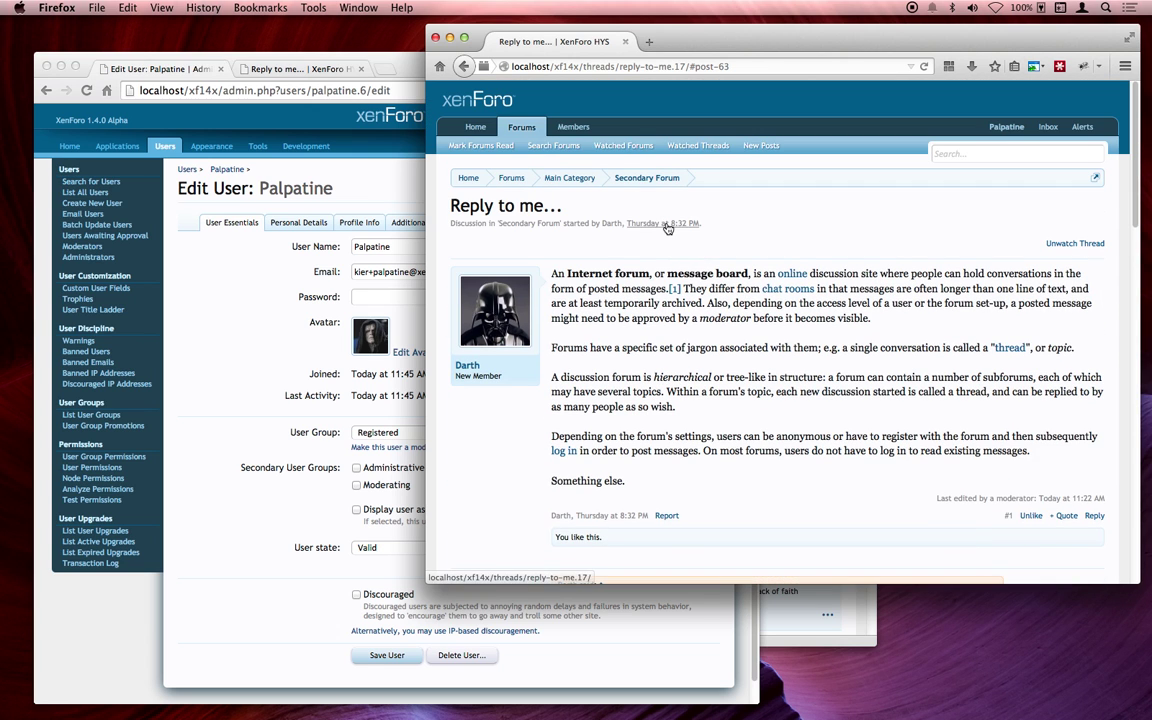
{"action": "left_click", "coordinate": [666, 224]}
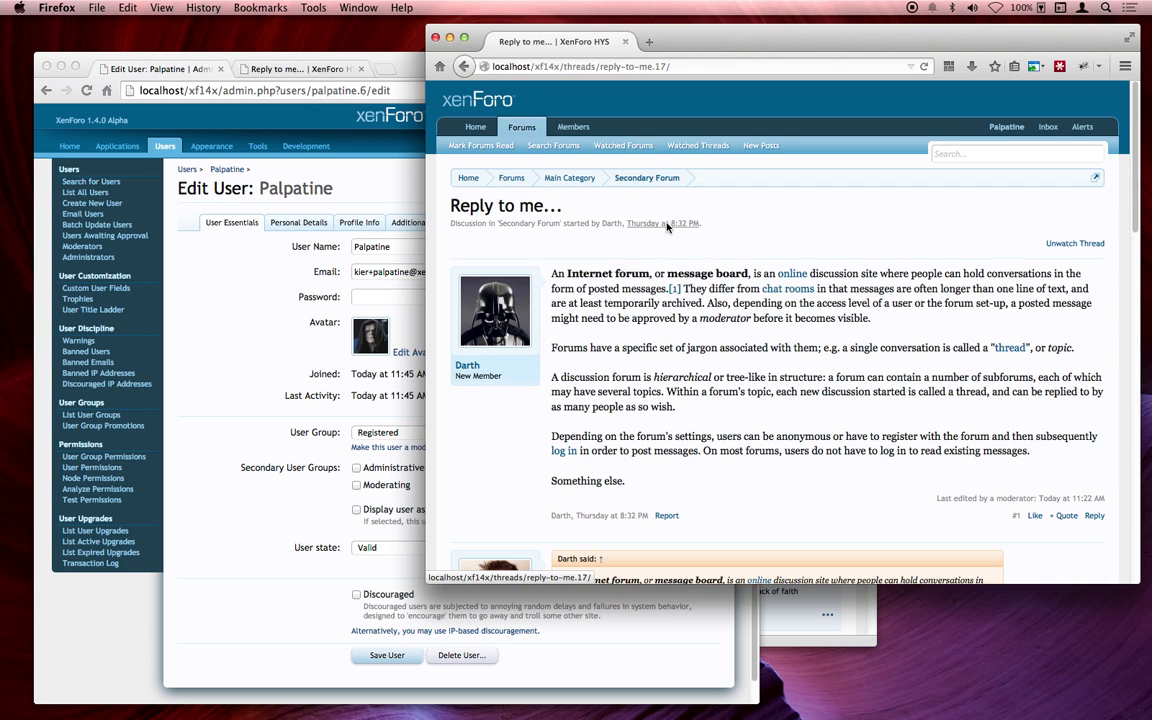
{"action": "scroll", "coordinate": [668, 238], "scroll_direction": "down", "scroll_amount": 1}
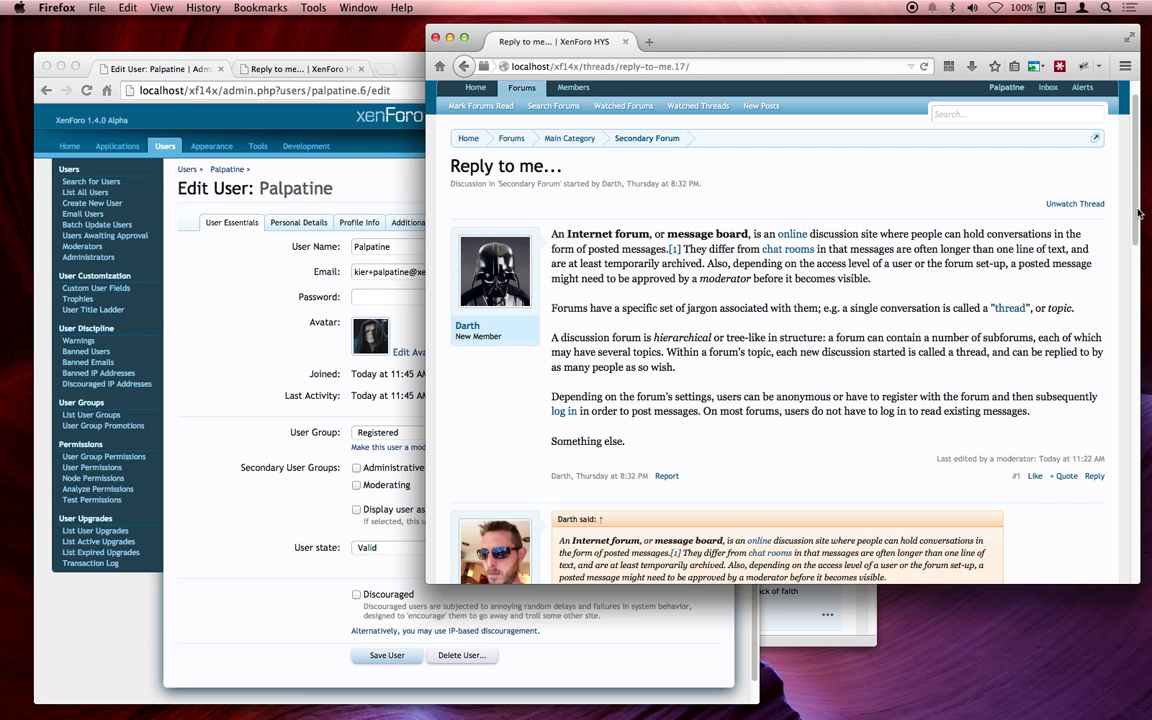
- Scroll through the thread to Palpatine's posts #5 and #6 and his reply box
{"action": "left_click_drag", "start_coordinate": [1136, 212], "coordinate": [1128, 470]}
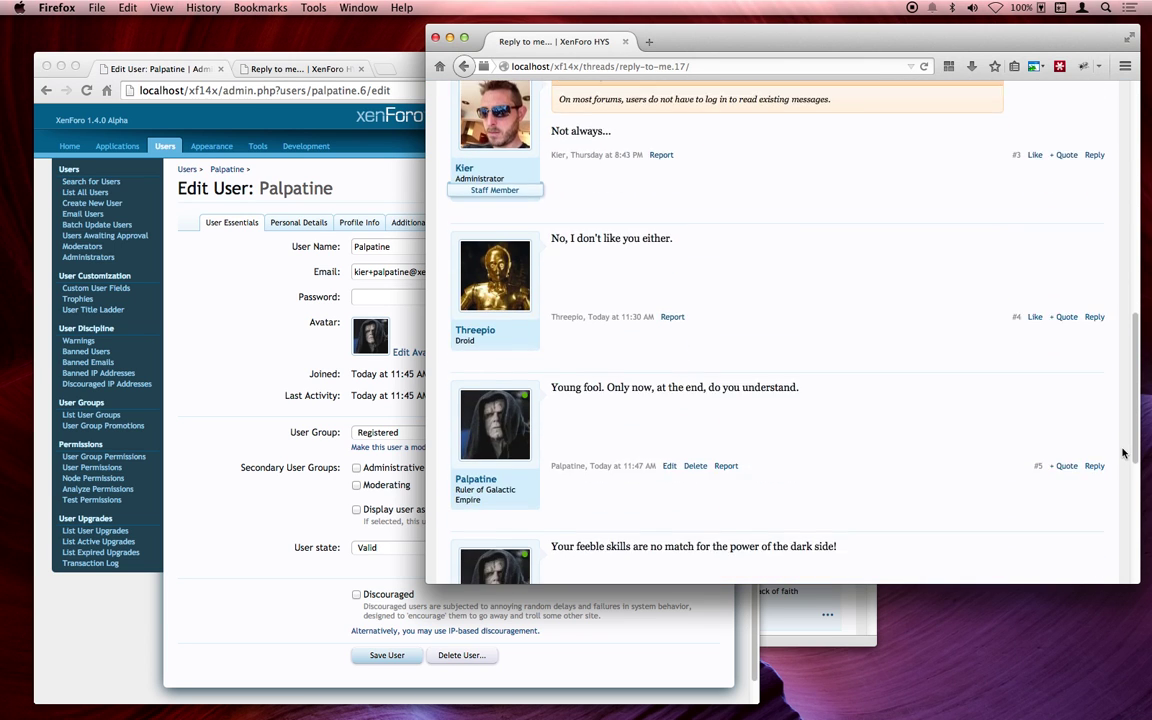
{"action": "scroll", "coordinate": [1130, 472], "scroll_direction": "down", "scroll_amount": 2}
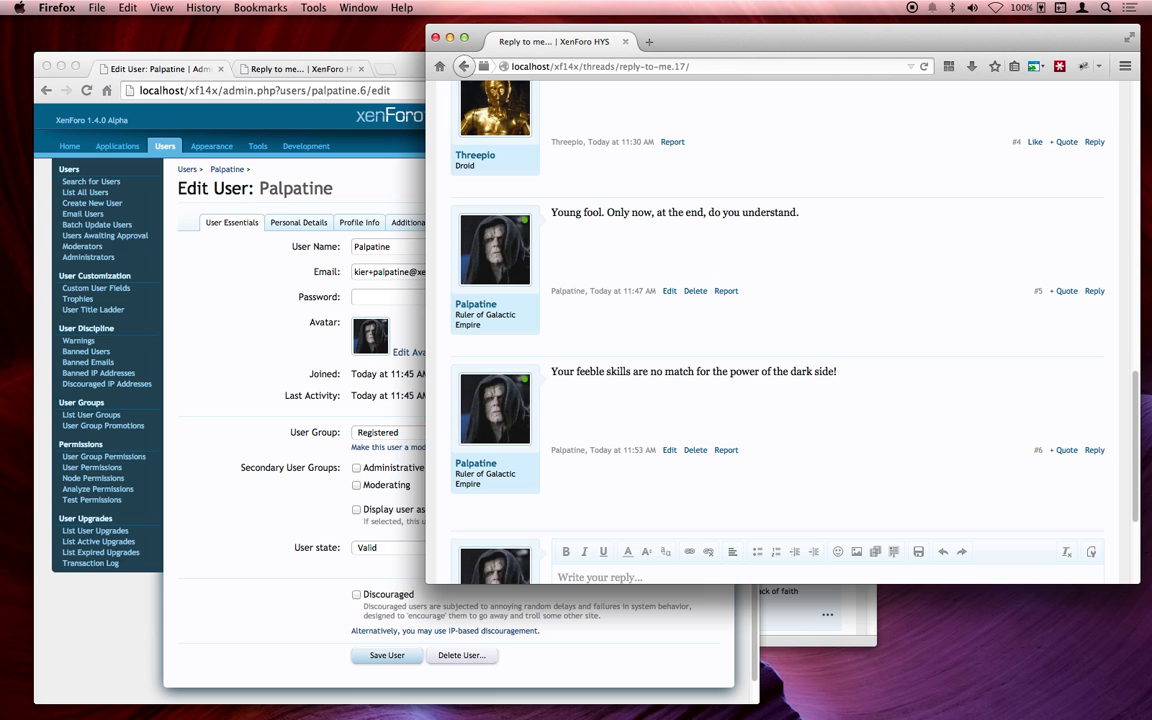
{"action": "left_click_drag", "start_coordinate": [1134, 400], "coordinate": [1134, 121]}
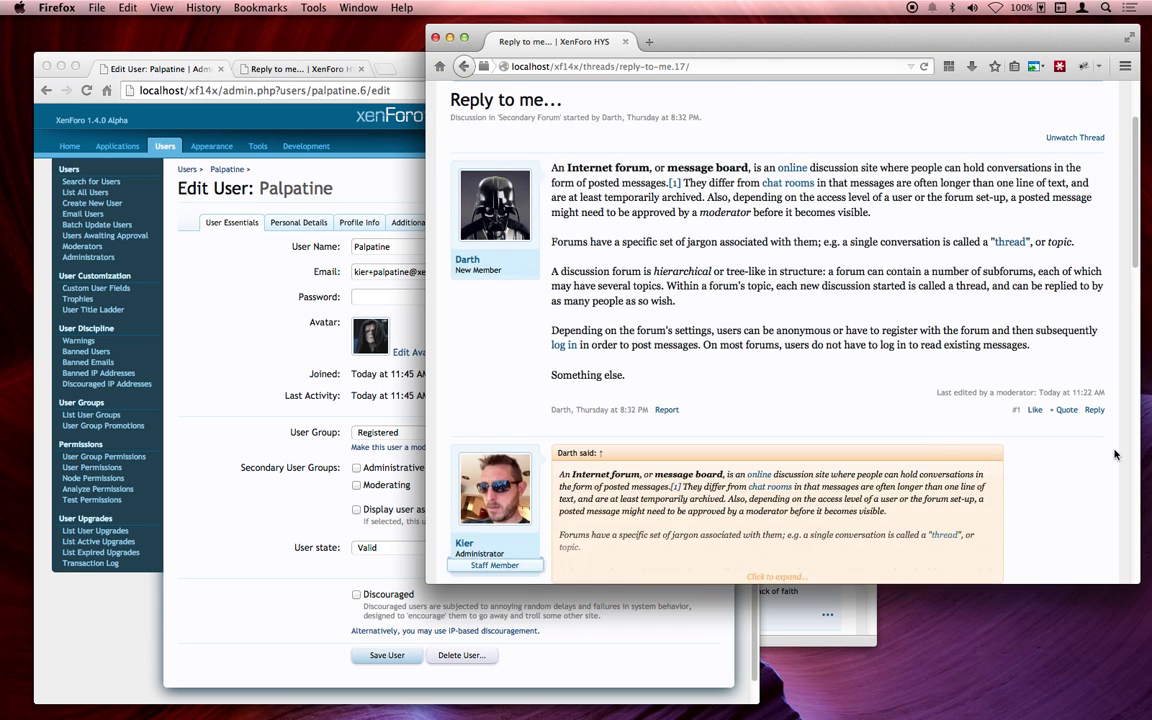
{"action": "left_click_drag", "start_coordinate": [1136, 207], "coordinate": [1134, 532]}
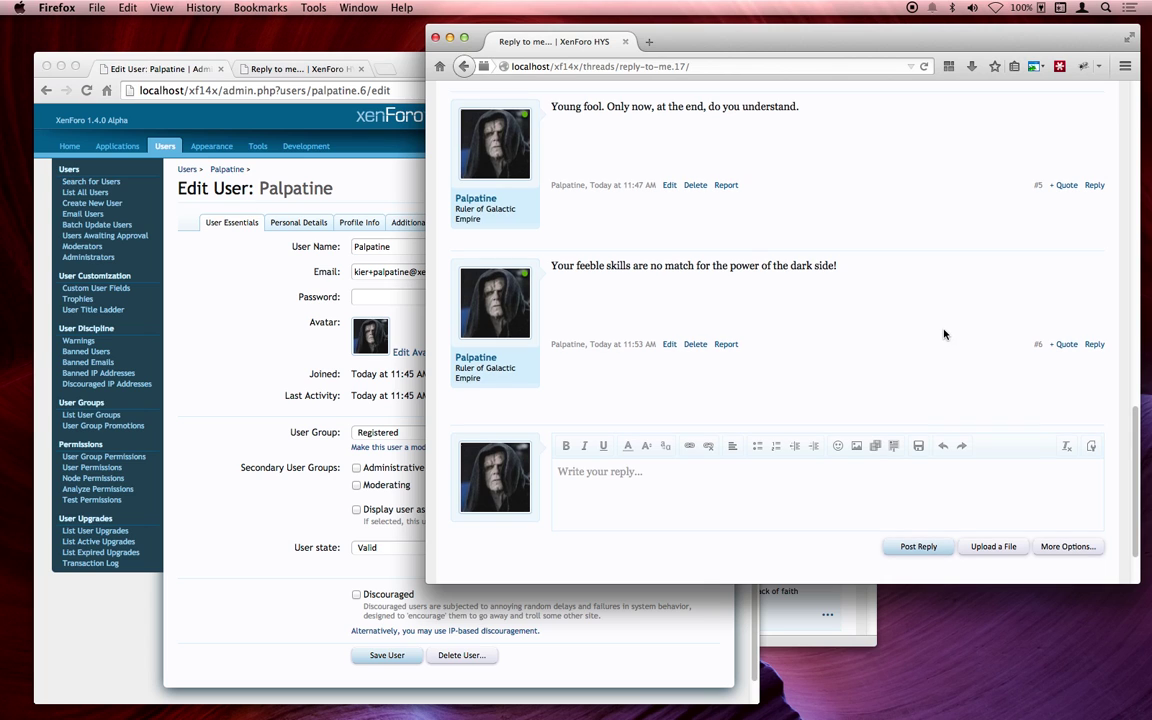
{"action": "scroll", "coordinate": [930, 330], "scroll_direction": "up", "scroll_amount": 1}
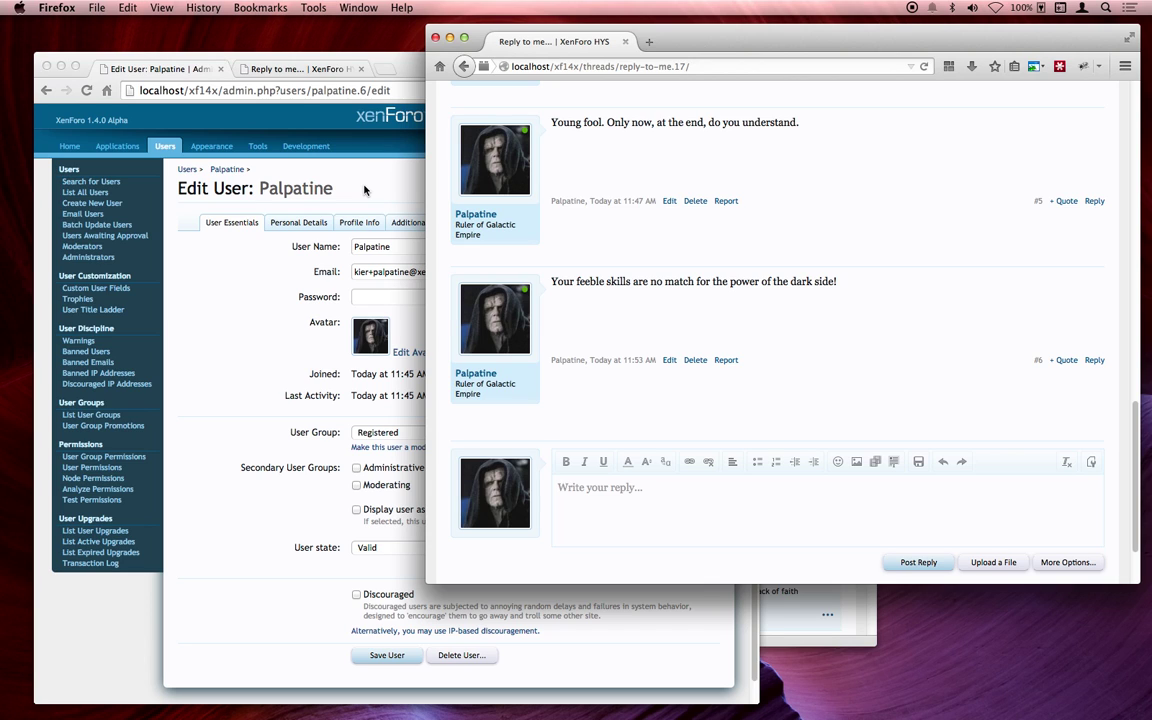
- In the admin's view of the thread, open Thread Tools > Manage Reply Bans
{"action": "left_click", "coordinate": [321, 72]}
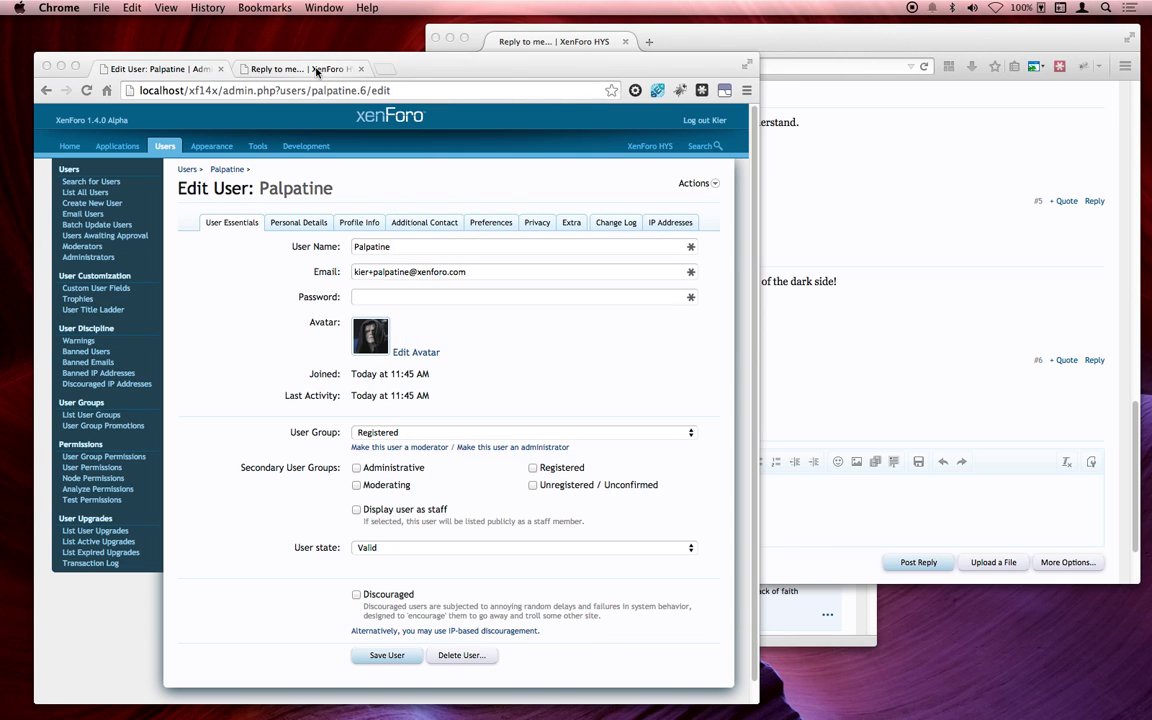
{"action": "left_click", "coordinate": [291, 73]}
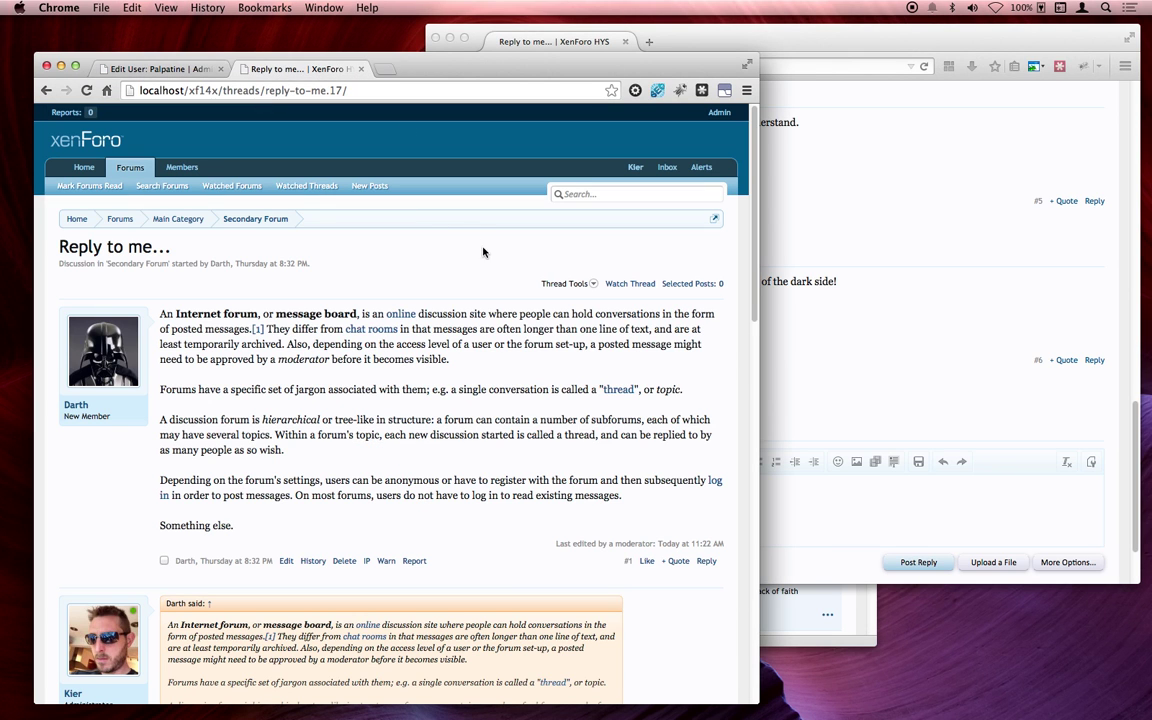
{"action": "left_click", "coordinate": [588, 285]}
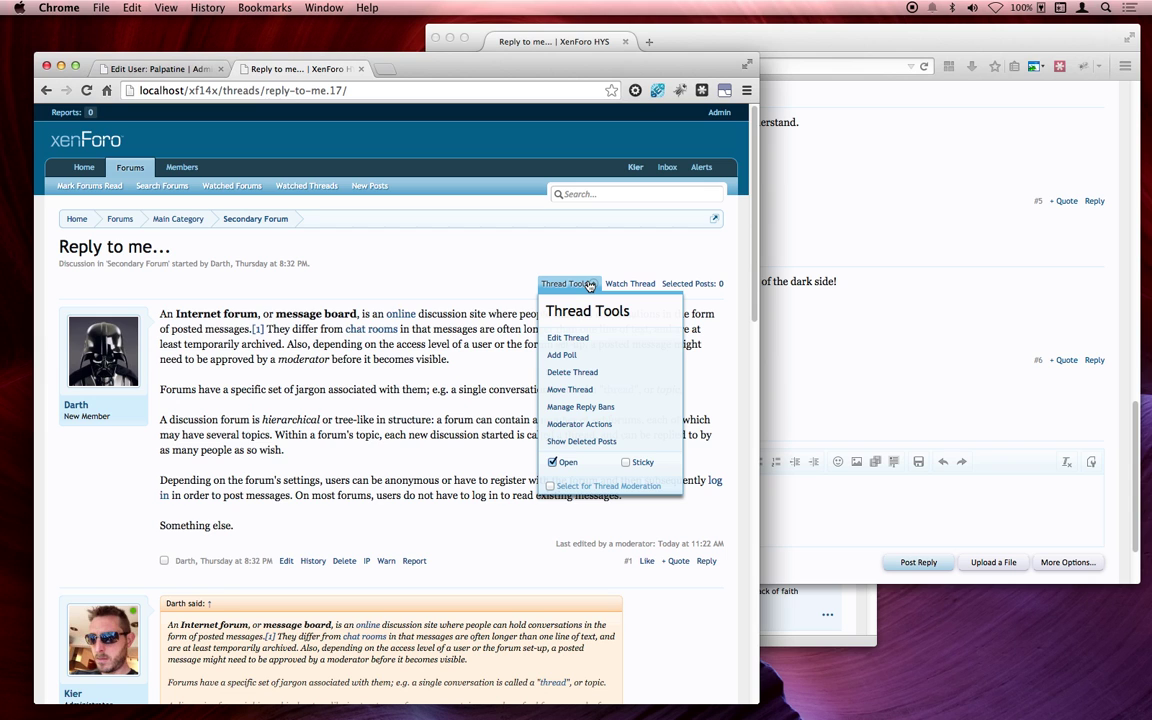
{"action": "left_click", "coordinate": [589, 411]}
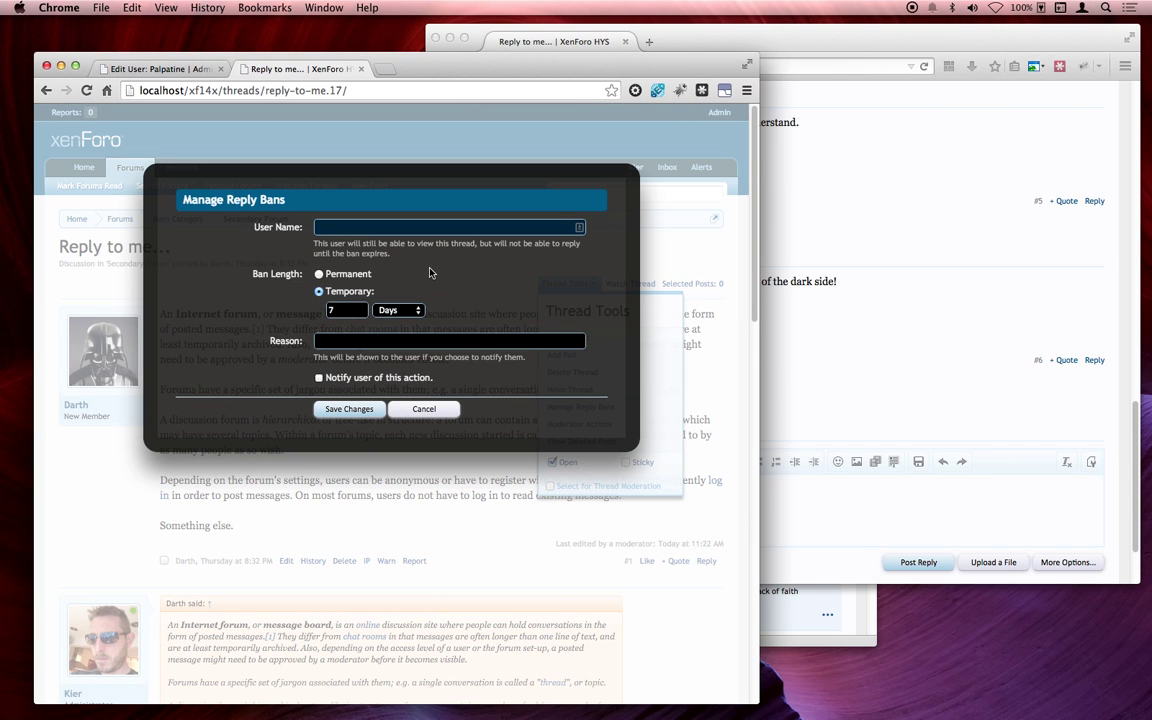
- Reply-ban Palpatine for 7 days, reason 'Keep on topic!', with user notification
{"action": "type", "text": "pa"}
{"action": "type", "text": "lp"}
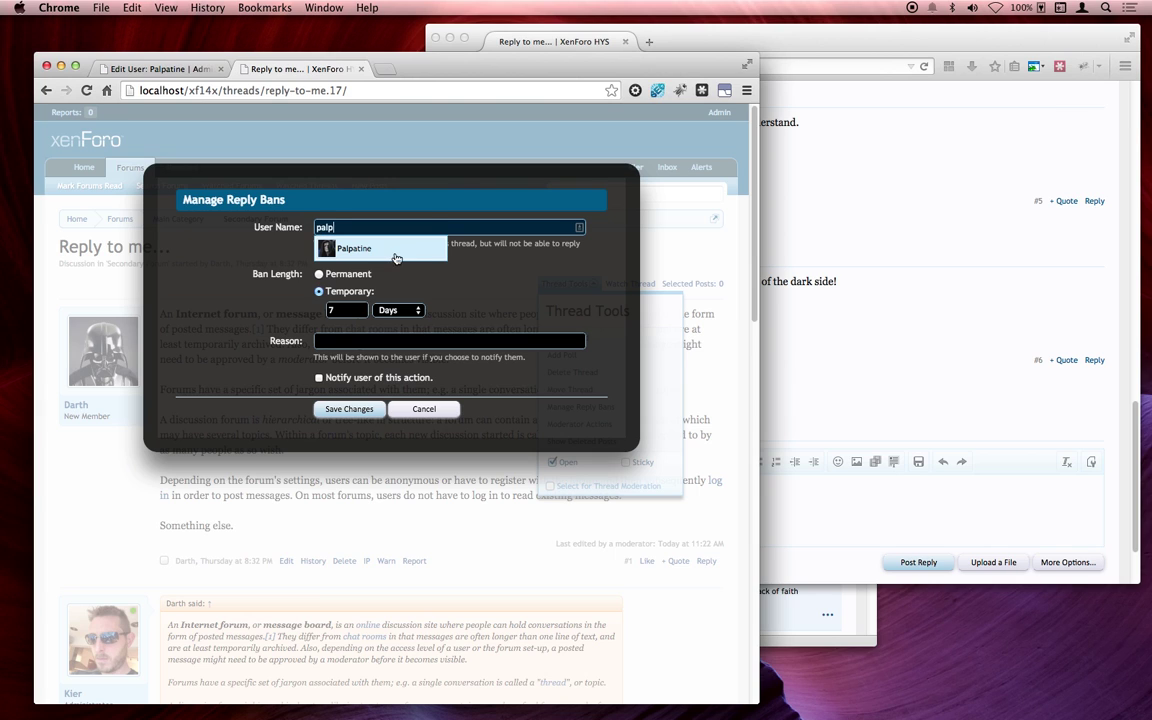
{"action": "left_click", "coordinate": [350, 248]}
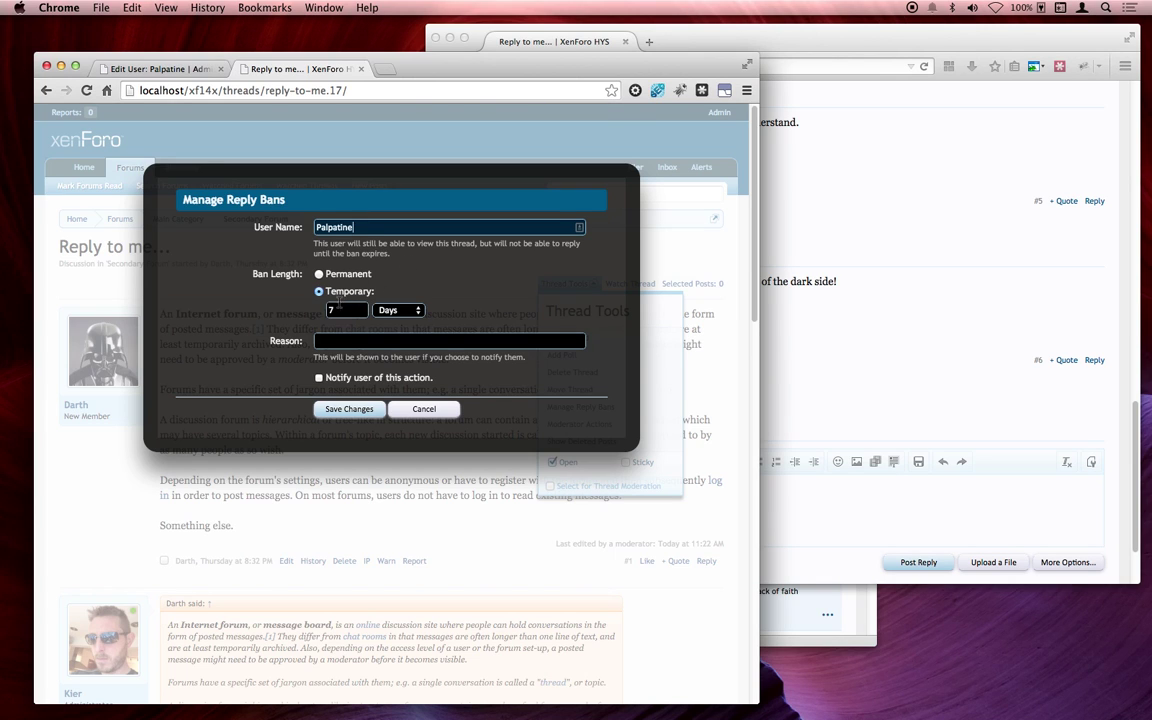
{"action": "left_click", "coordinate": [350, 342]}
{"action": "type", "text": "Keep on t"}
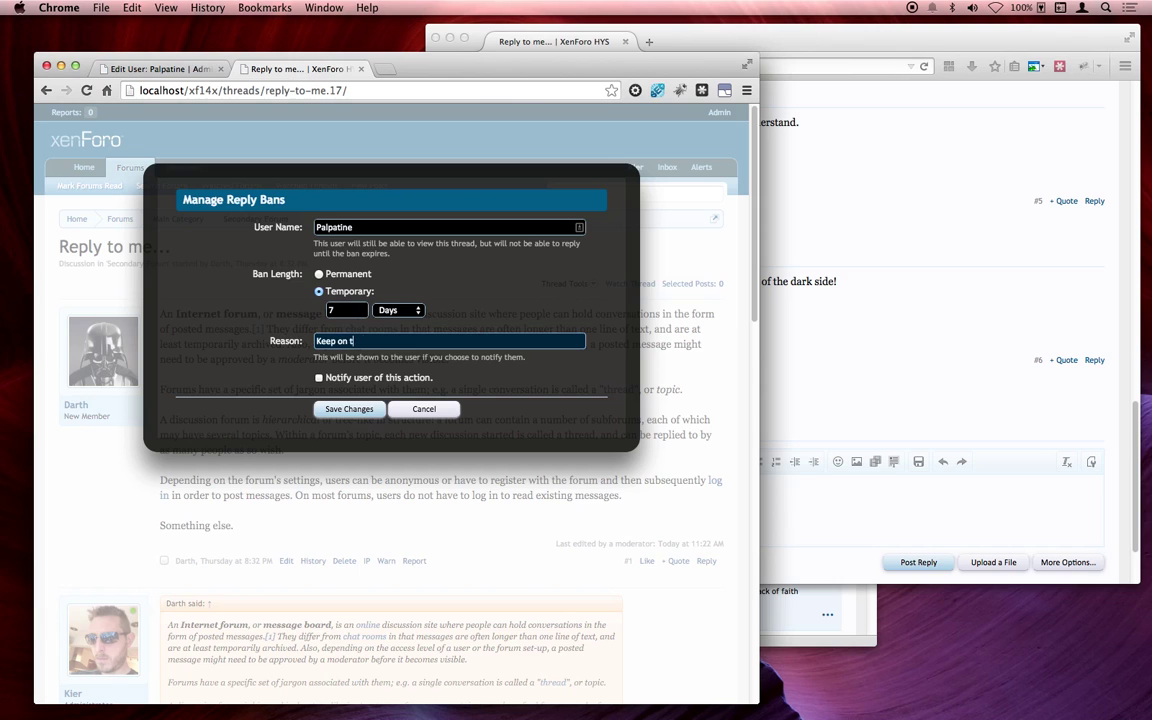
{"action": "type", "text": "opic!"}
{"action": "left_click", "coordinate": [348, 379]}
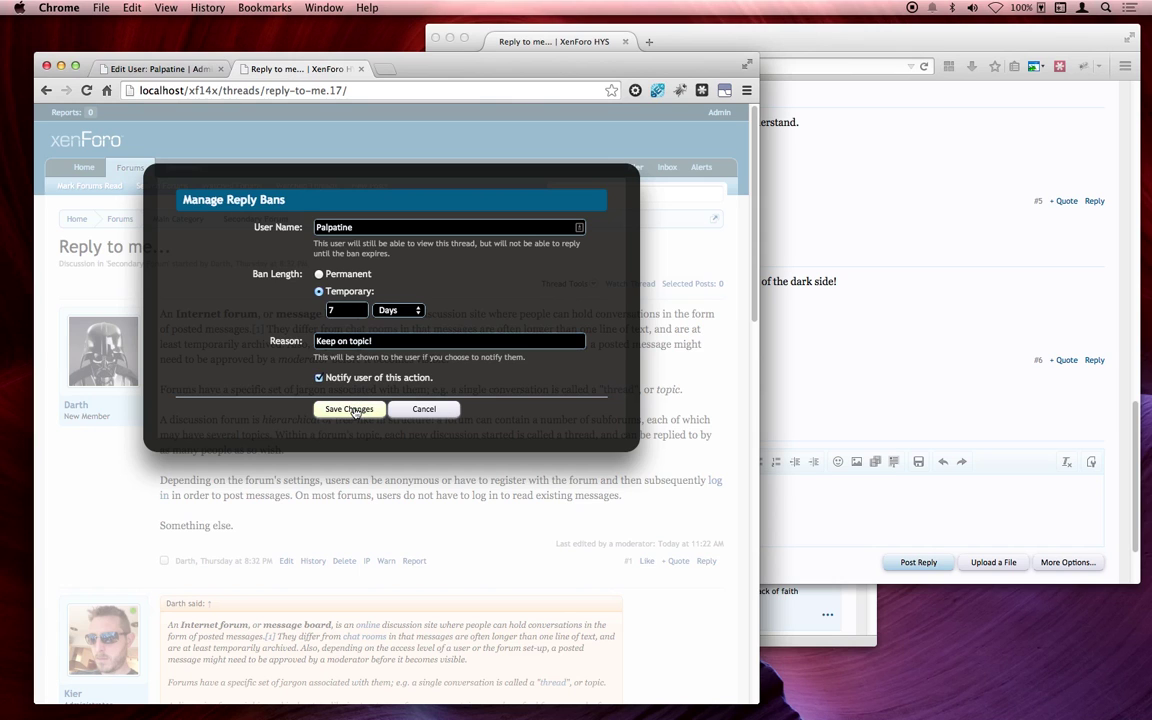
{"action": "left_click", "coordinate": [350, 410]}
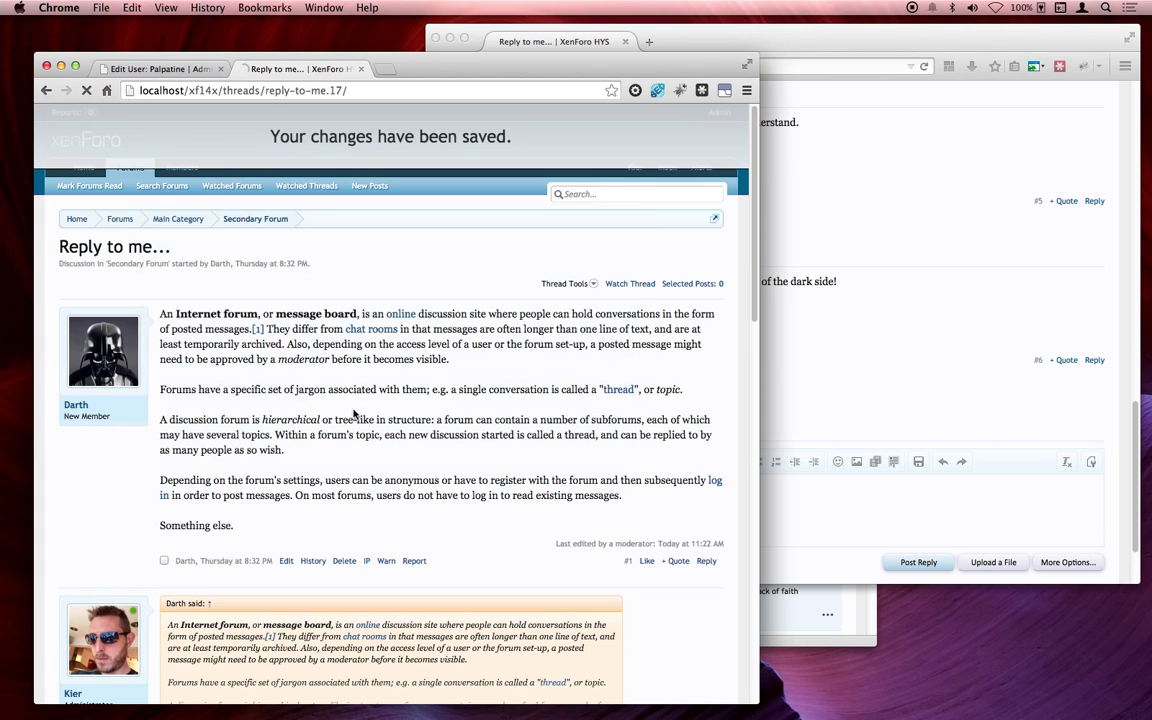
{"action": "left_click", "coordinate": [868, 336]}
- Reload the thread as Palpatine, confirm he can't reply, and read his ban alert
{"action": "key", "text": "super+r"}
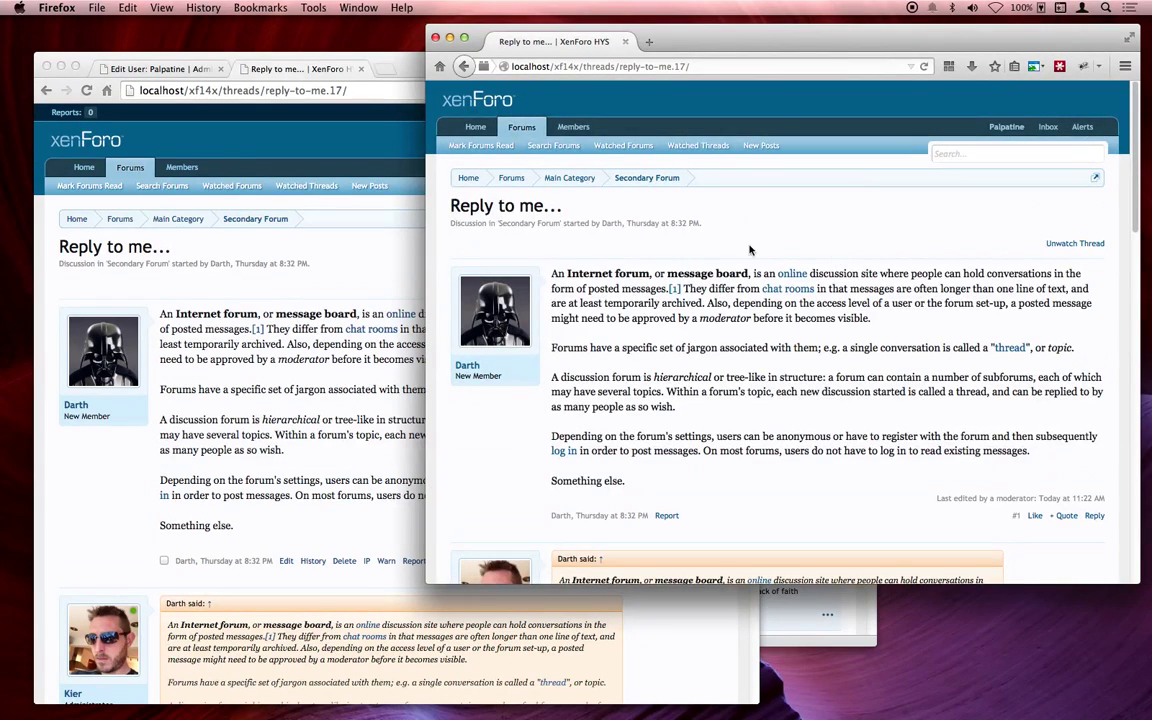
{"action": "left_click", "coordinate": [682, 226]}
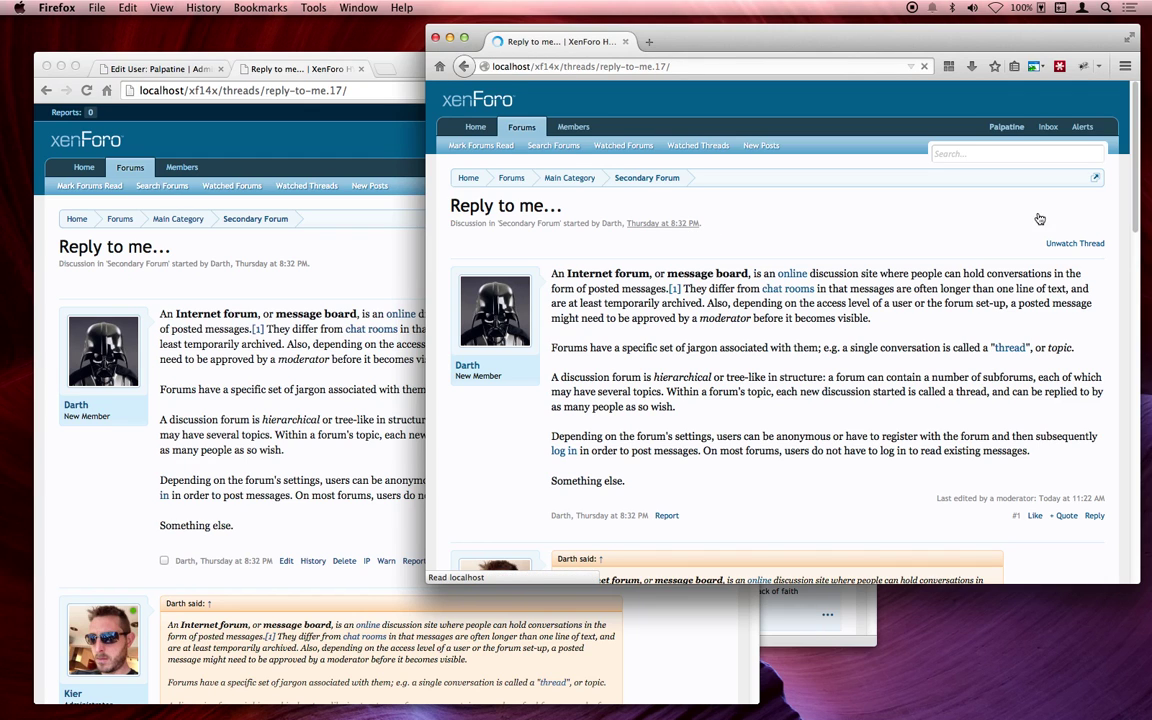
{"action": "scroll", "coordinate": [1136, 207], "scroll_direction": "down", "scroll_amount": 5}
{"action": "scroll", "coordinate": [1136, 207], "scroll_direction": "down", "scroll_amount": 10}
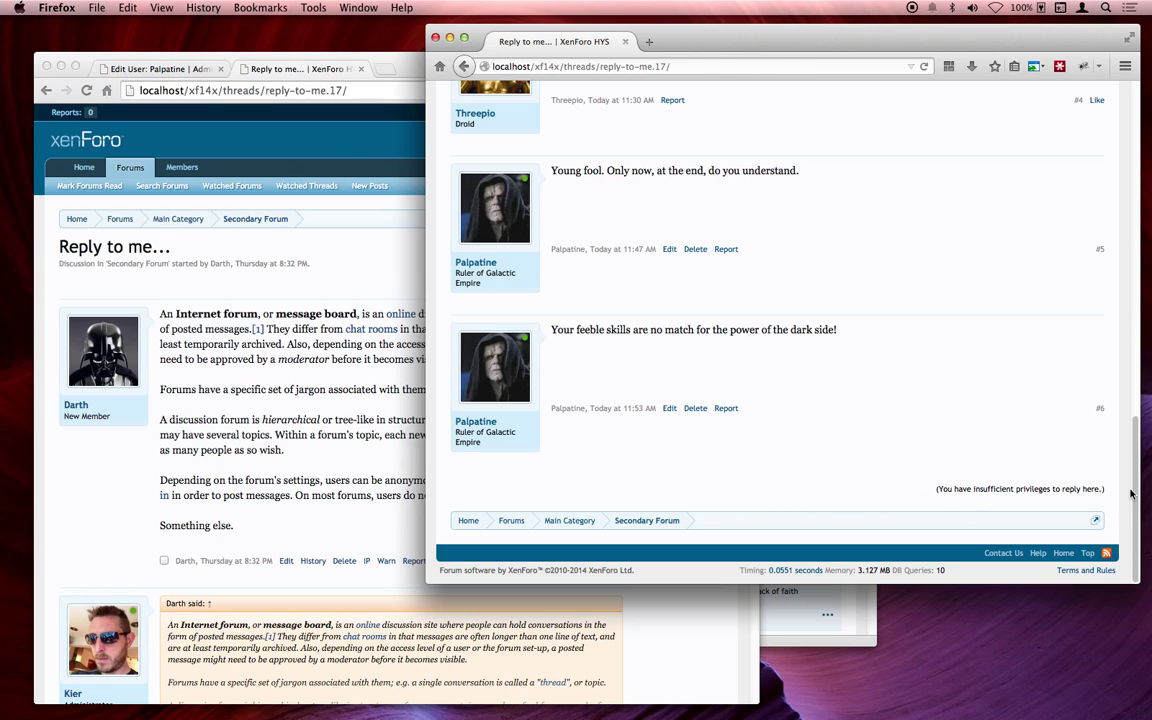
{"action": "left_click_drag", "start_coordinate": [1138, 494], "coordinate": [1146, 90]}
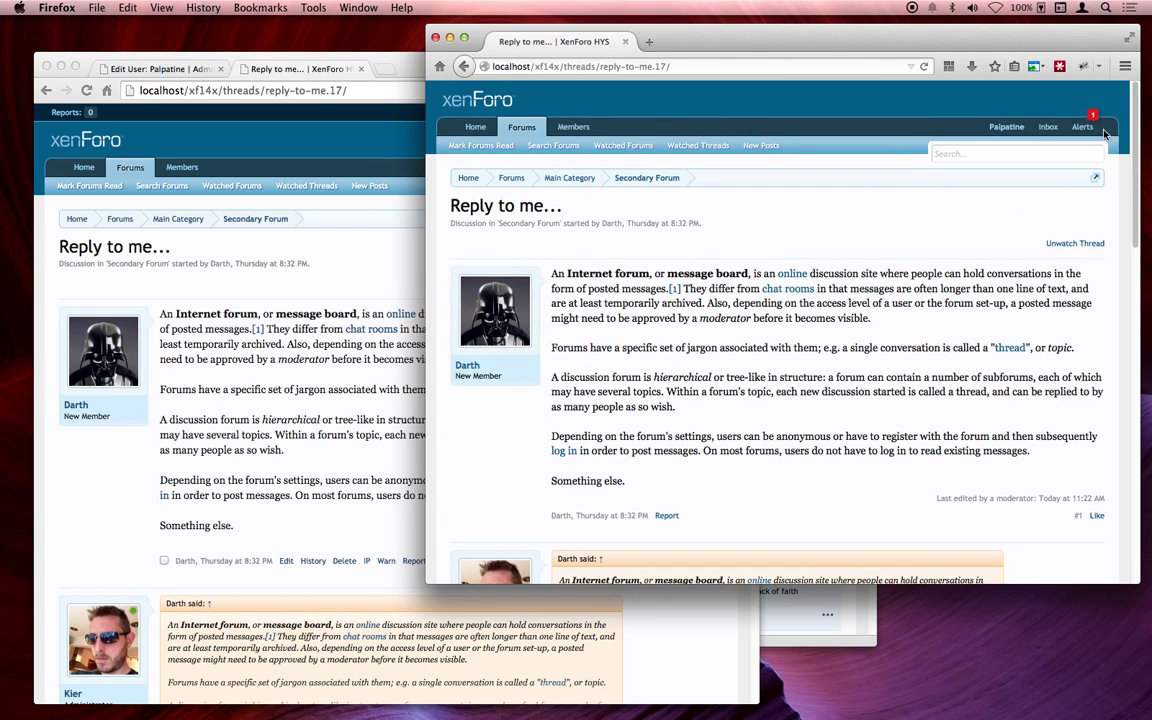
{"action": "left_click", "coordinate": [1082, 127]}
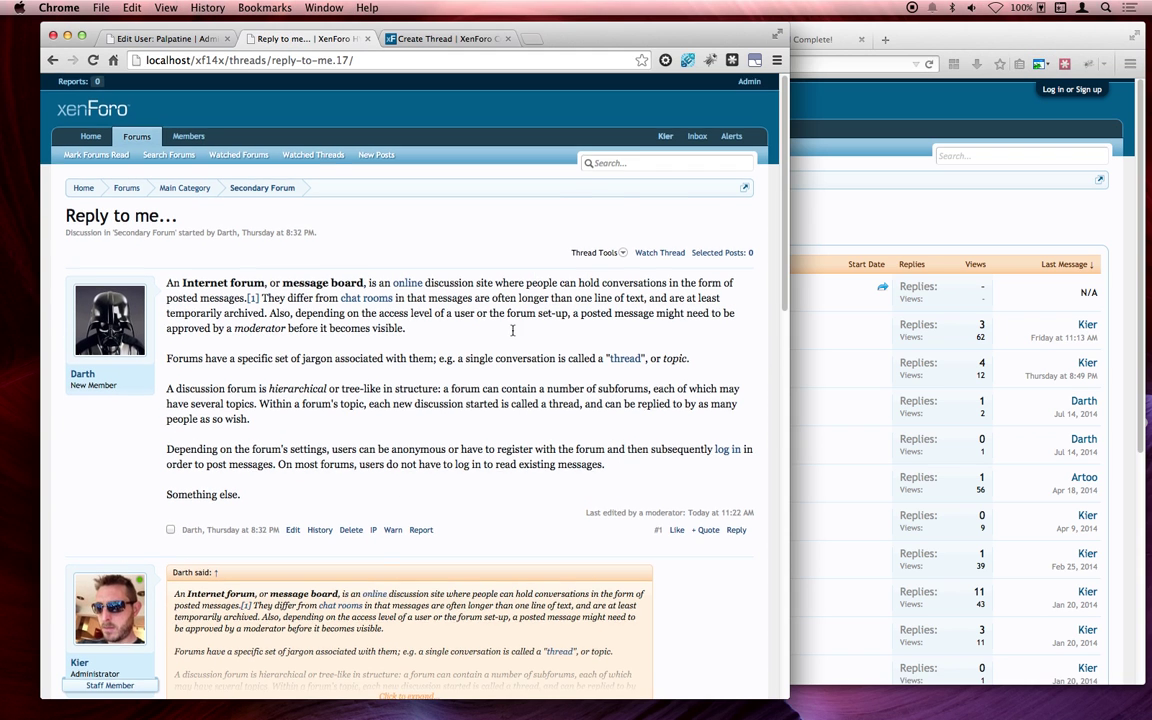
- Add a temporary 7-day reply ban for threepio in Manage Reply Bans
{"action": "scroll", "coordinate": [460, 340], "scroll_direction": "down", "scroll_amount": 10}
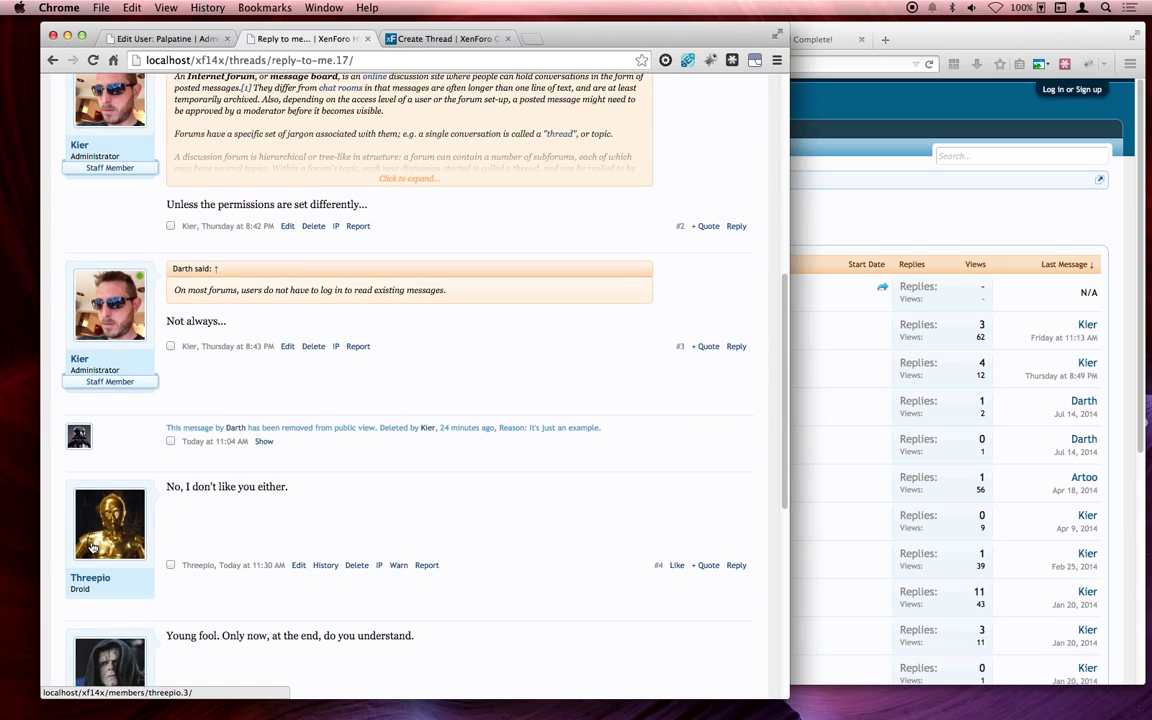
{"action": "scroll", "coordinate": [80, 570], "scroll_direction": "up", "scroll_amount": 10}
{"action": "left_click", "coordinate": [601, 255]}
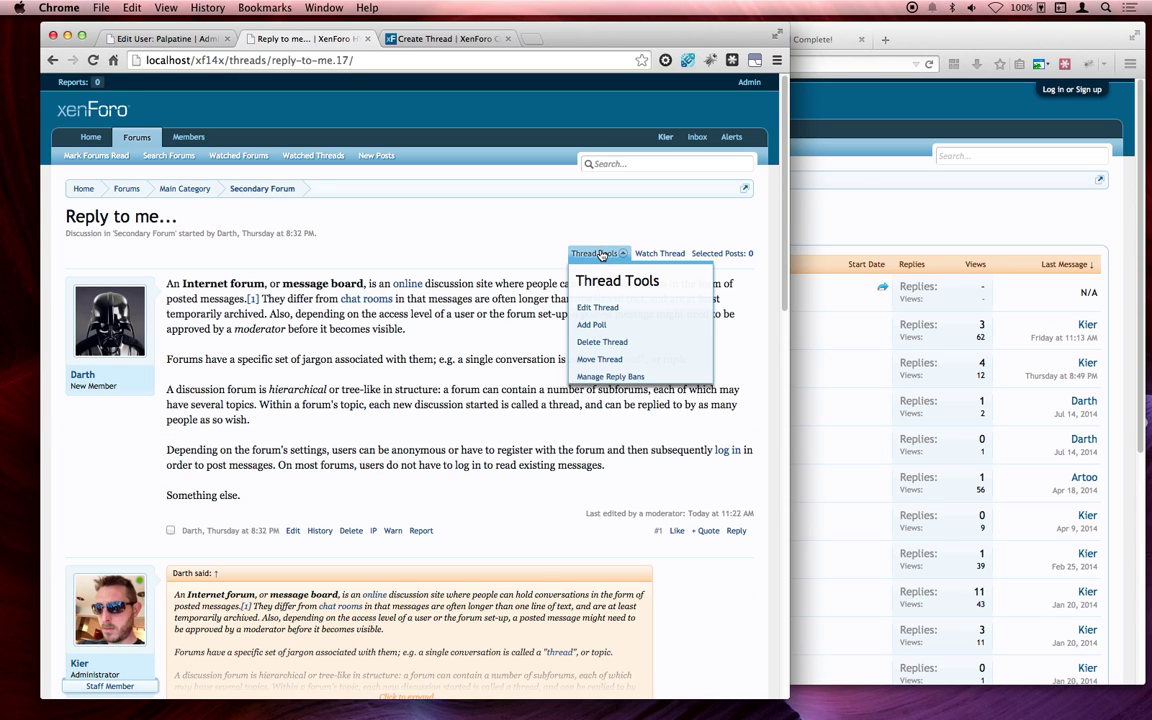
{"action": "left_click", "coordinate": [609, 380]}
{"action": "type", "text": "threepio"}
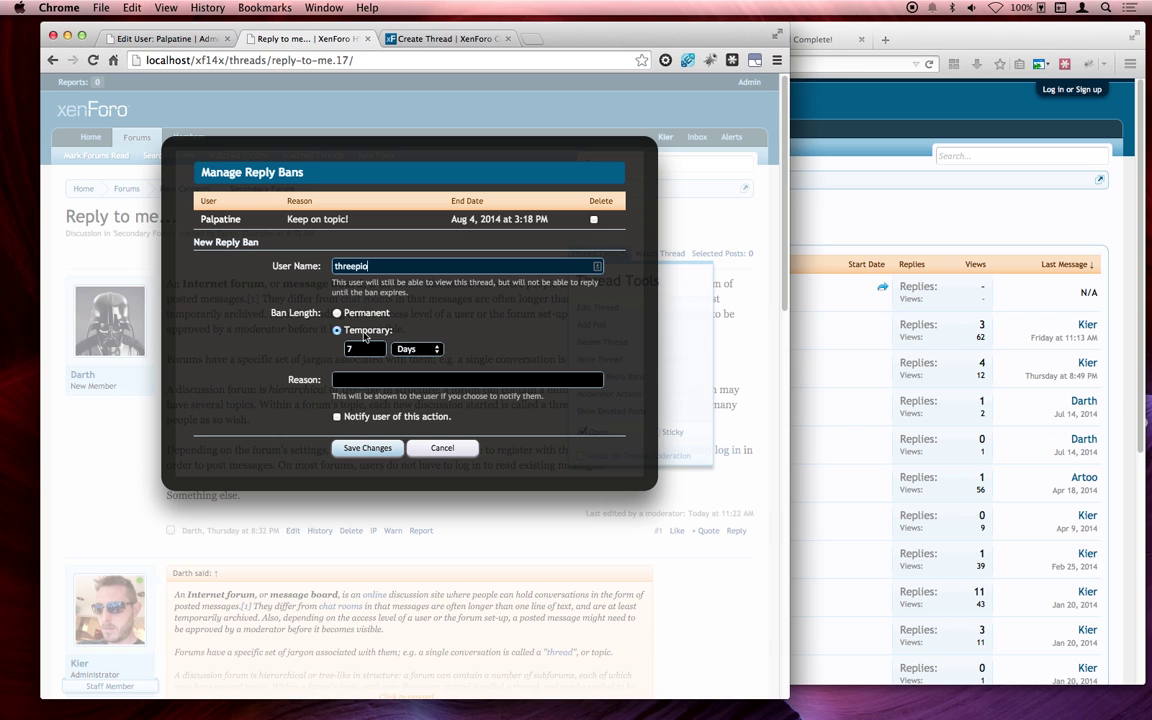
{"action": "left_click", "coordinate": [377, 450]}
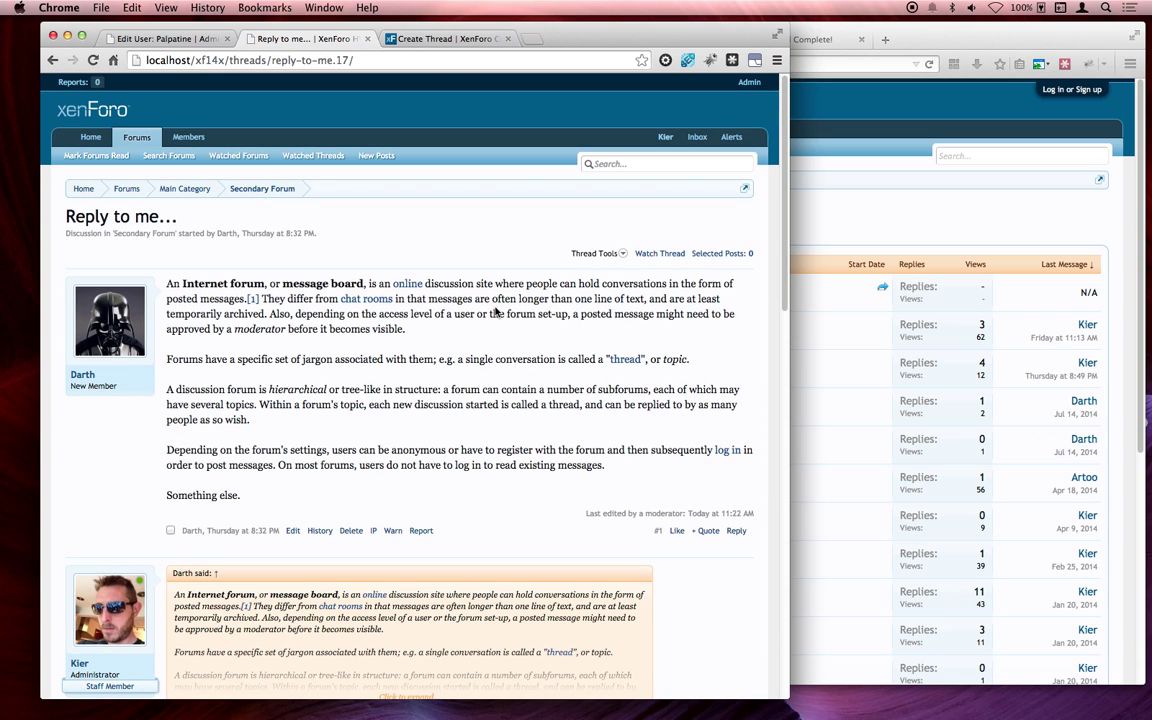
- Delete Palpatine's reply ban in Manage Reply Bans, keeping Threepio's ban saved
{"action": "scroll", "coordinate": [498, 330], "scroll_direction": "down", "scroll_amount": 3}
{"action": "scroll", "coordinate": [505, 375], "scroll_direction": "down", "scroll_amount": 5}
{"action": "scroll", "coordinate": [507, 382], "scroll_direction": "down", "scroll_amount": 3}
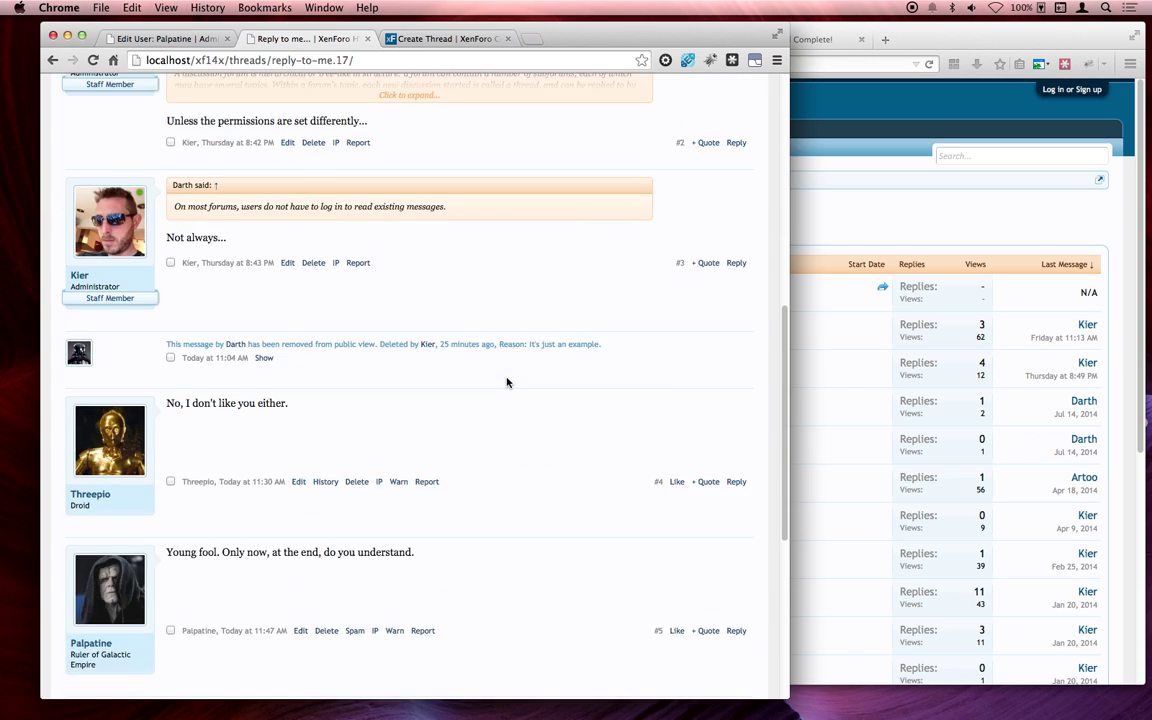
{"action": "scroll", "coordinate": [507, 382], "scroll_direction": "down", "scroll_amount": 2}
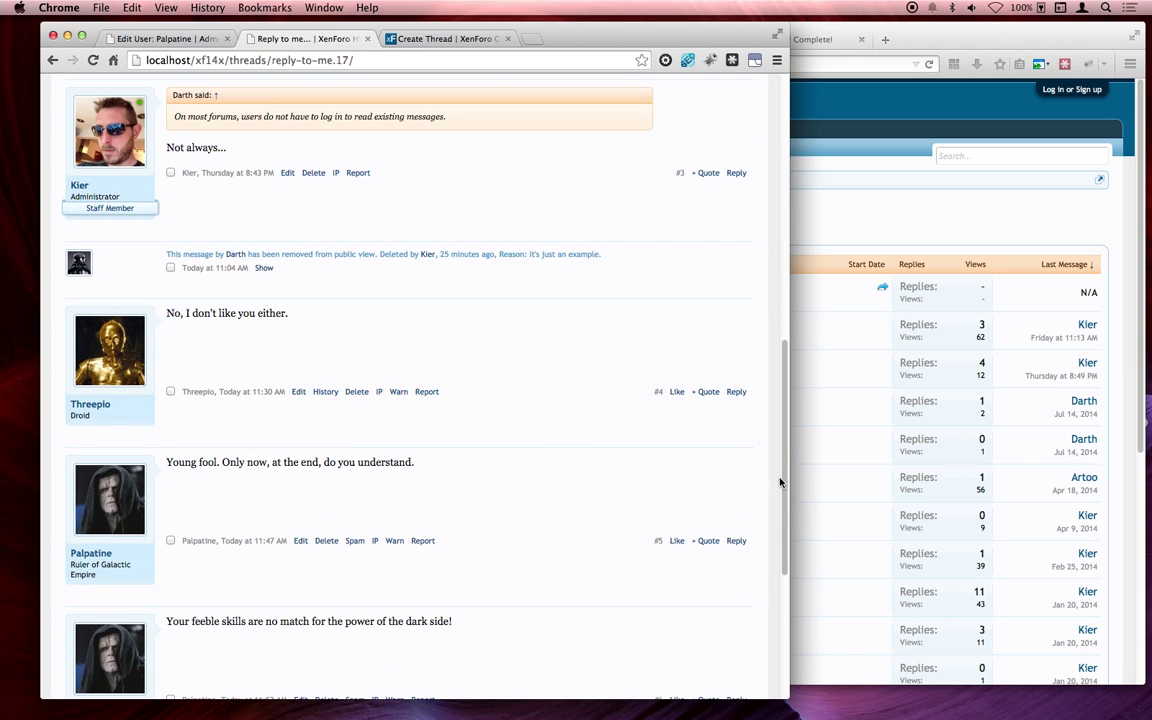
{"action": "left_click", "coordinate": [782, 247]}
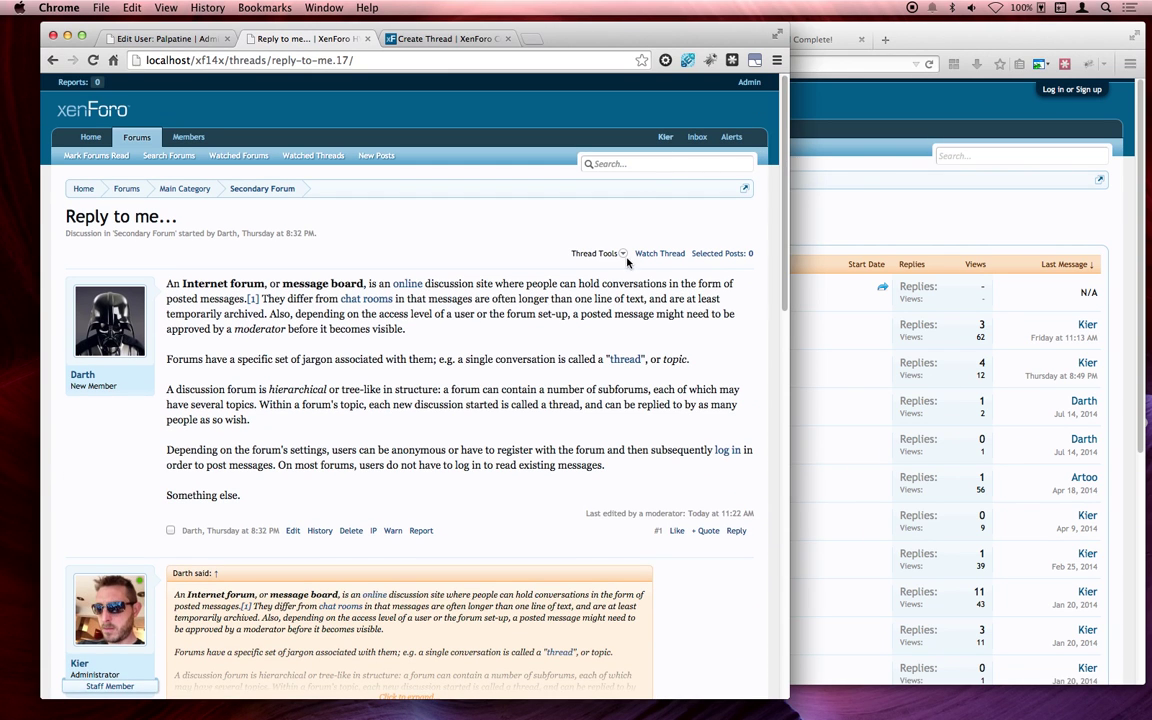
{"action": "left_click", "coordinate": [618, 253]}
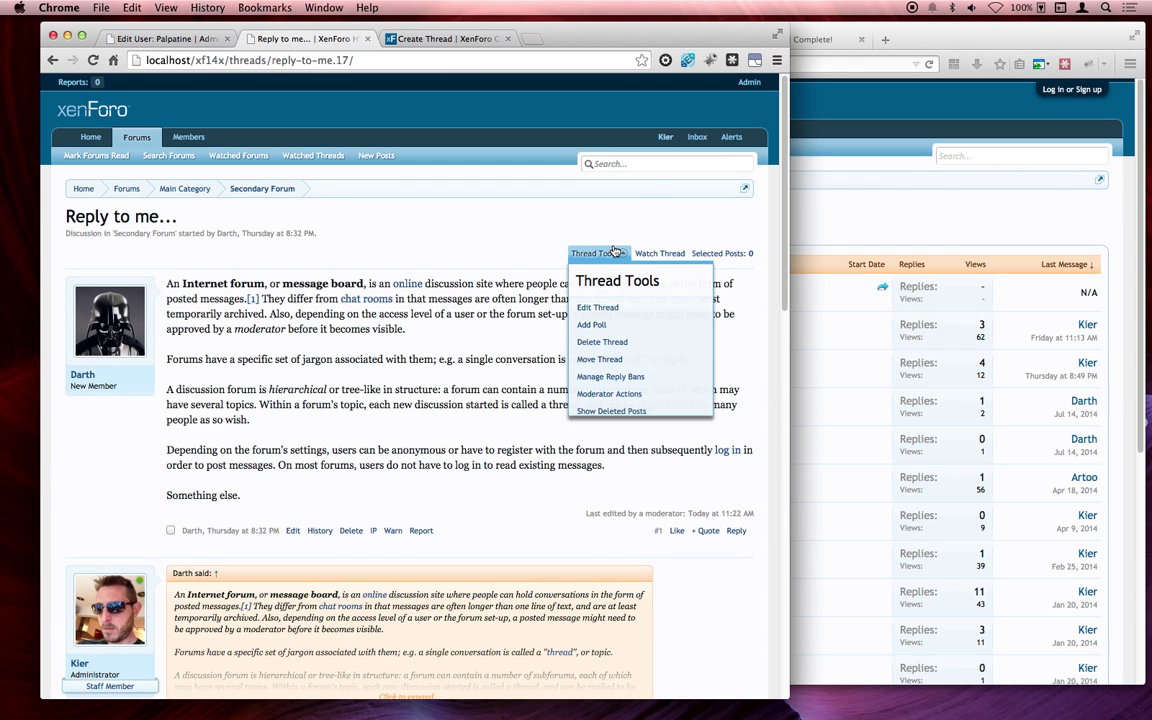
{"action": "left_click", "coordinate": [615, 376]}
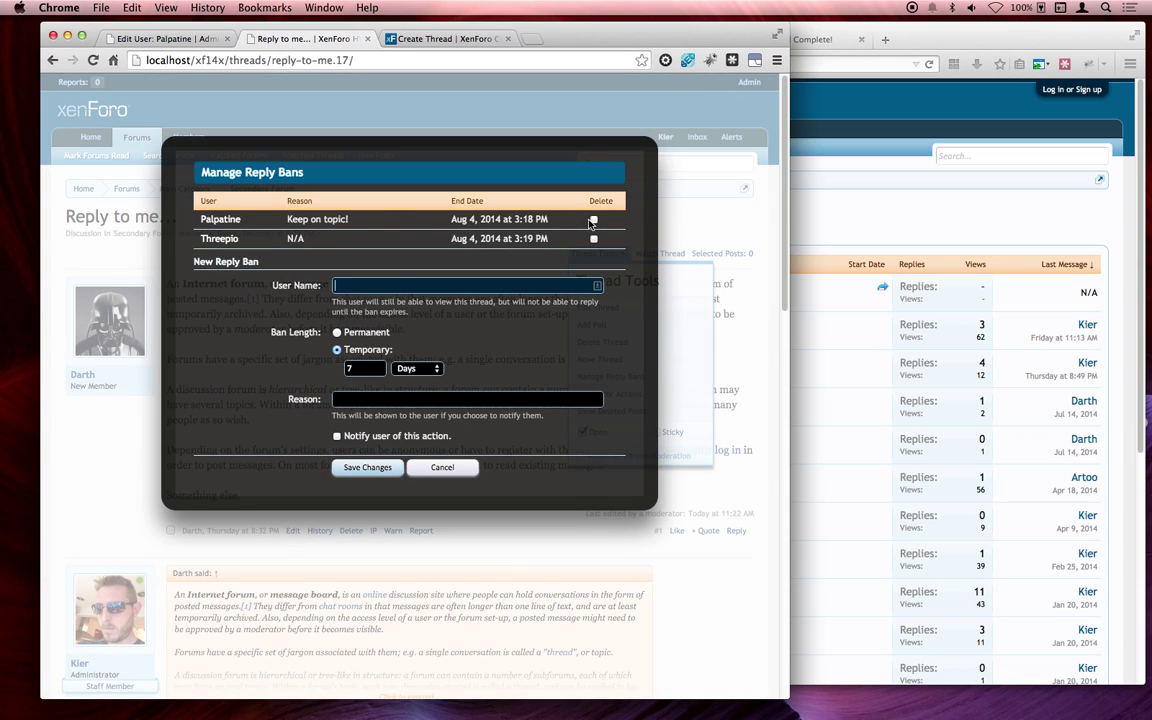
{"action": "left_click", "coordinate": [593, 219]}
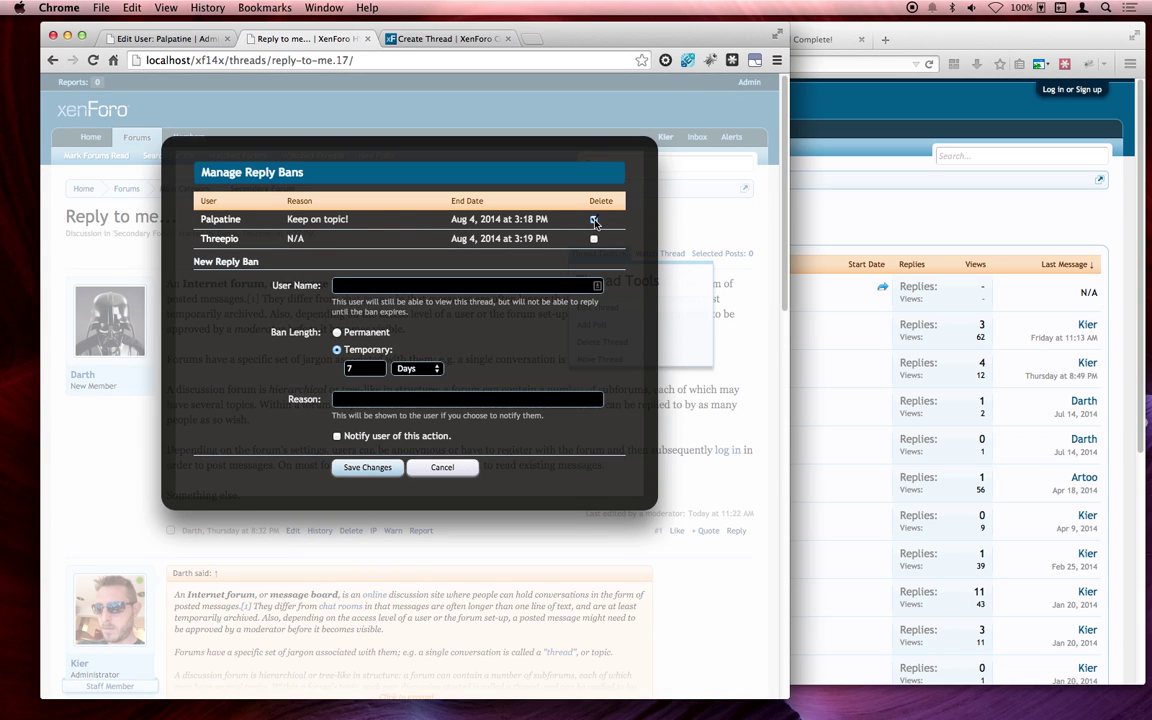
{"action": "left_click", "coordinate": [370, 467]}
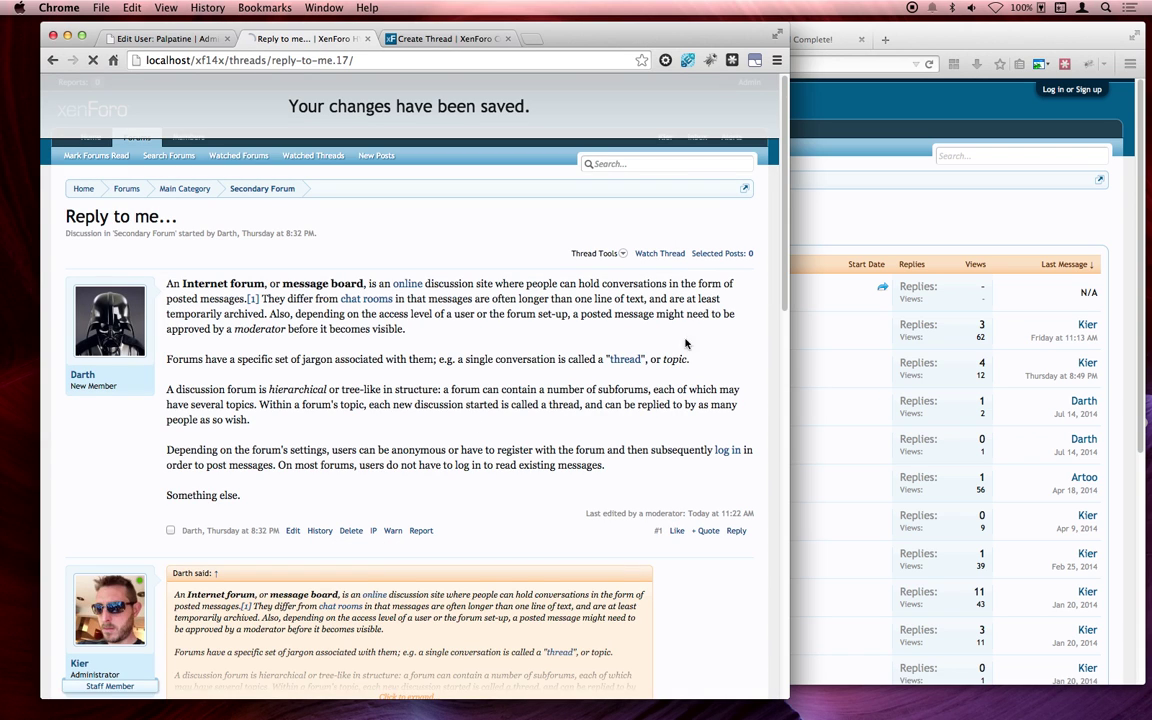